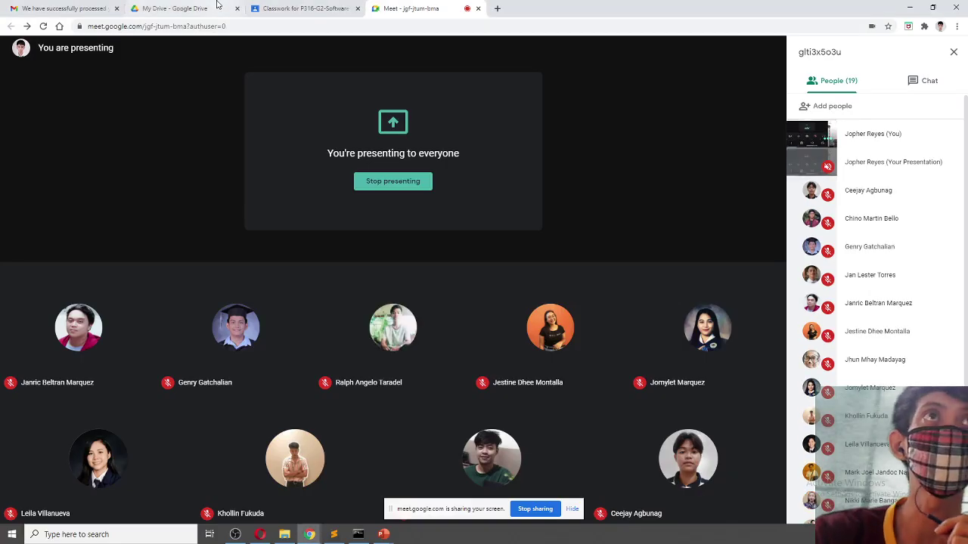
In Google Drive, open List of student (NEW) from LORMA > SCHOOL YEAR > SY 2020-2021 - 1st Sem > Grade.
left_click(212, 10)
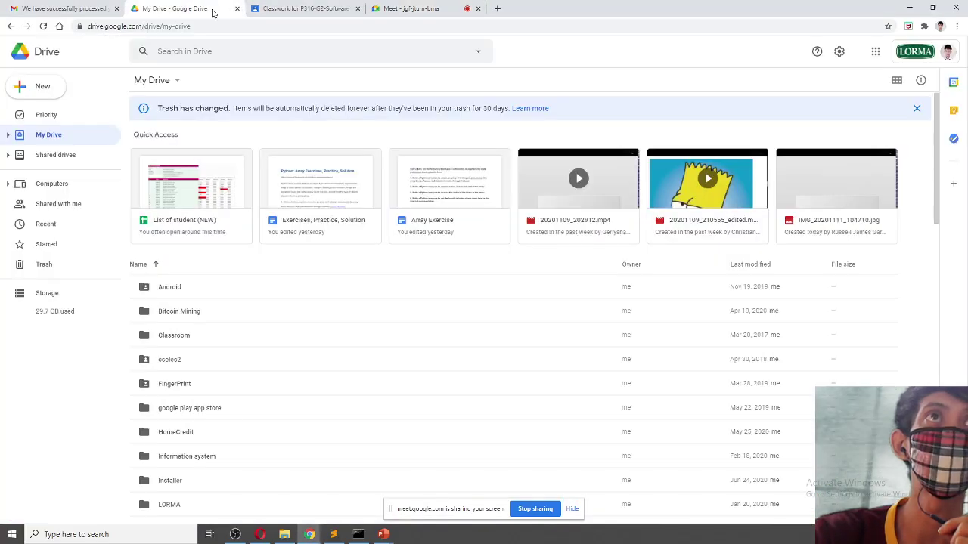
scroll(259, 415, "down", 2)
left_click(223, 353)
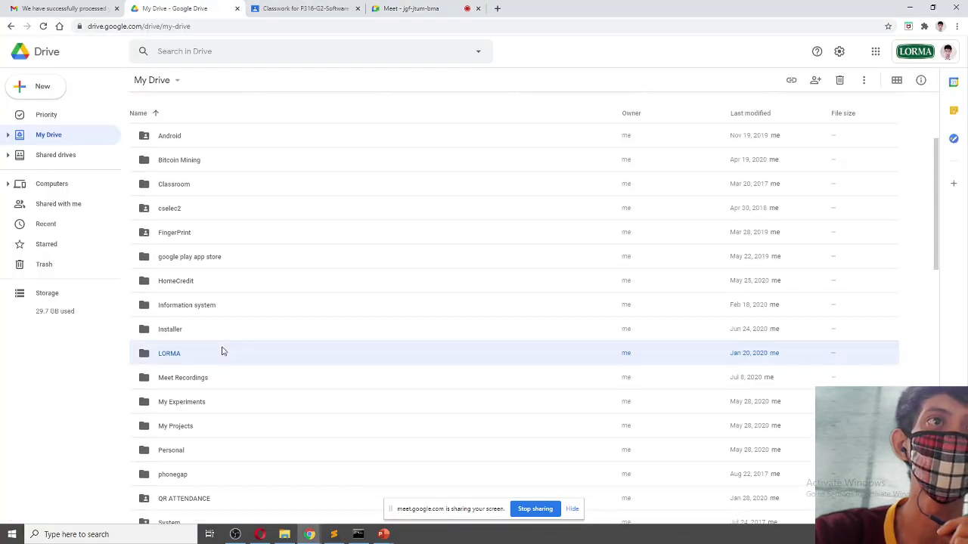
double_click(222, 352)
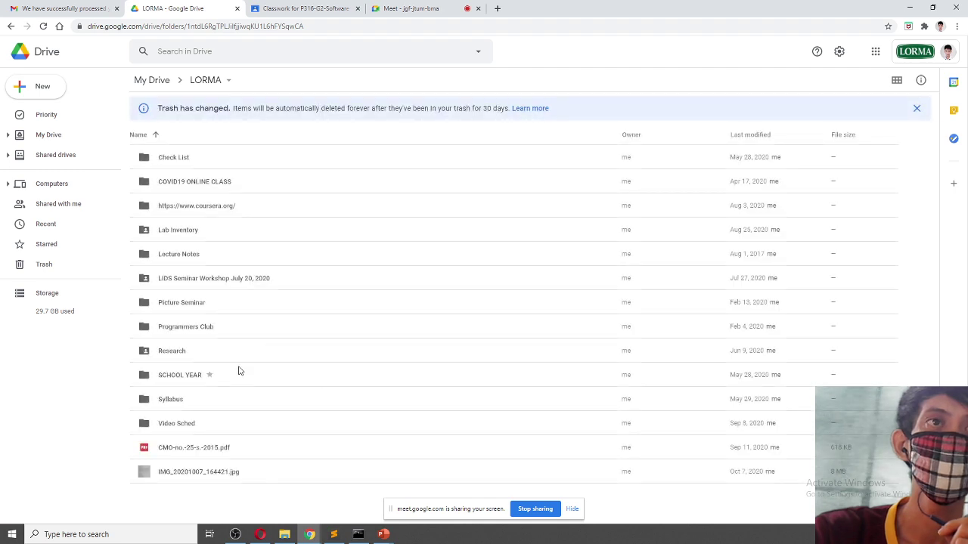
double_click(238, 370)
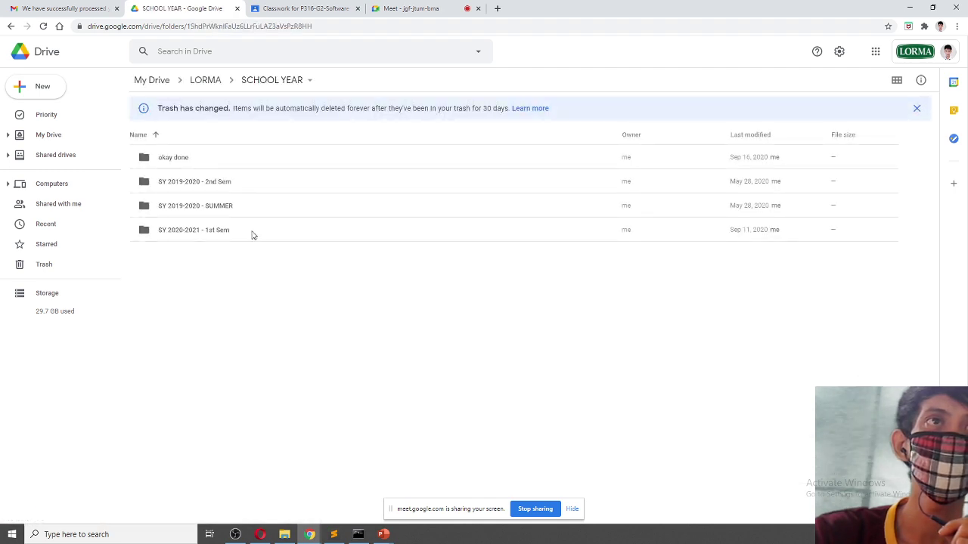
double_click(253, 236)
double_click(211, 277)
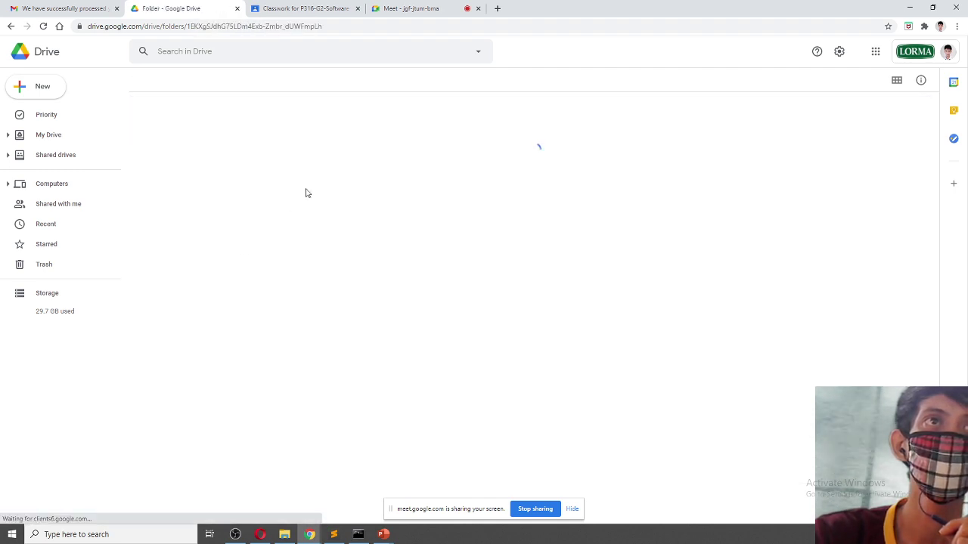
left_click(234, 215)
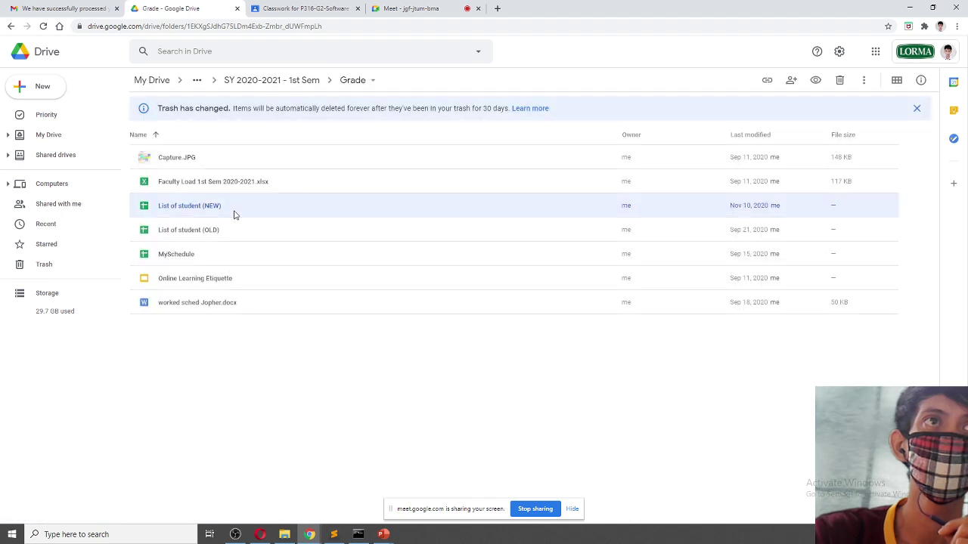
double_click(233, 215)
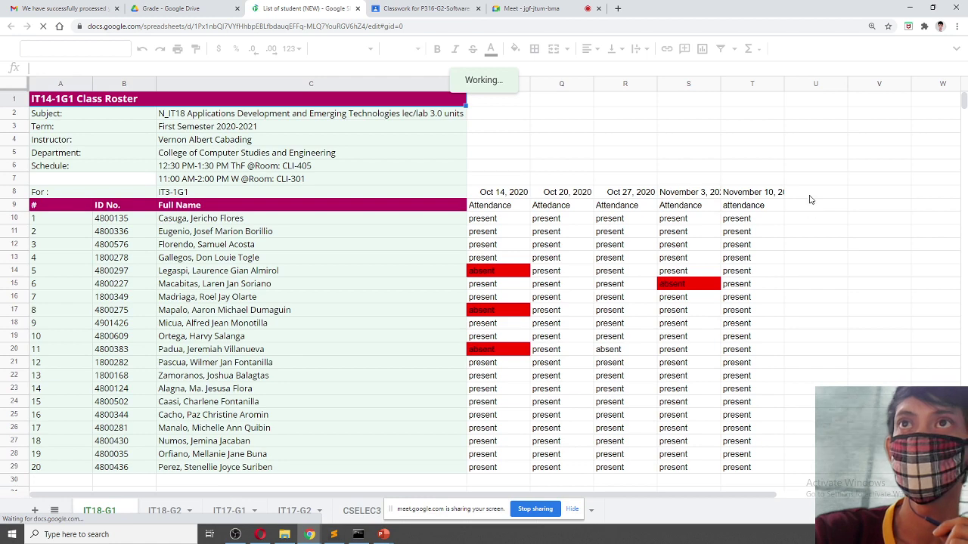
On the IT18-G2 sheet, head column S with Nov 11 in row 8 and Attendance in row 9.
left_click(812, 198)
left_click(165, 510)
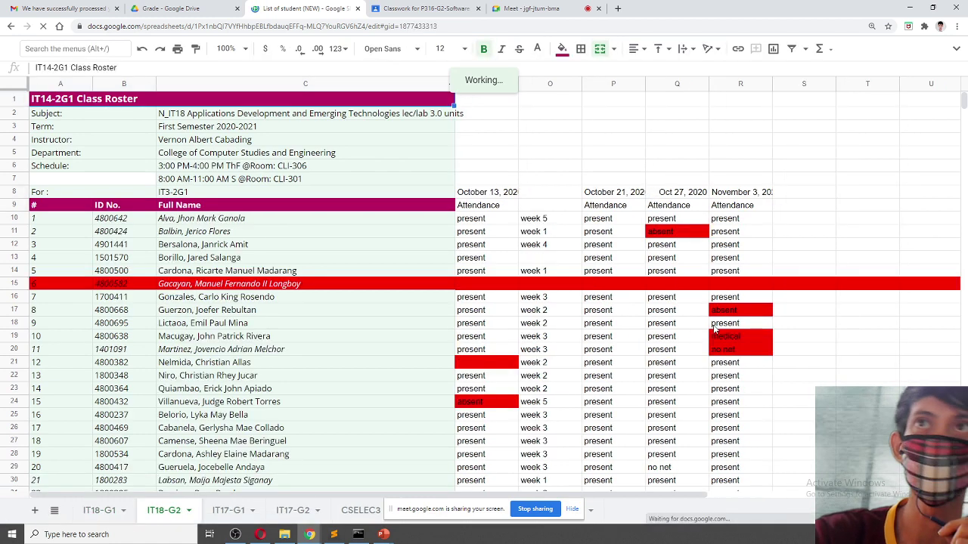
left_click(807, 189)
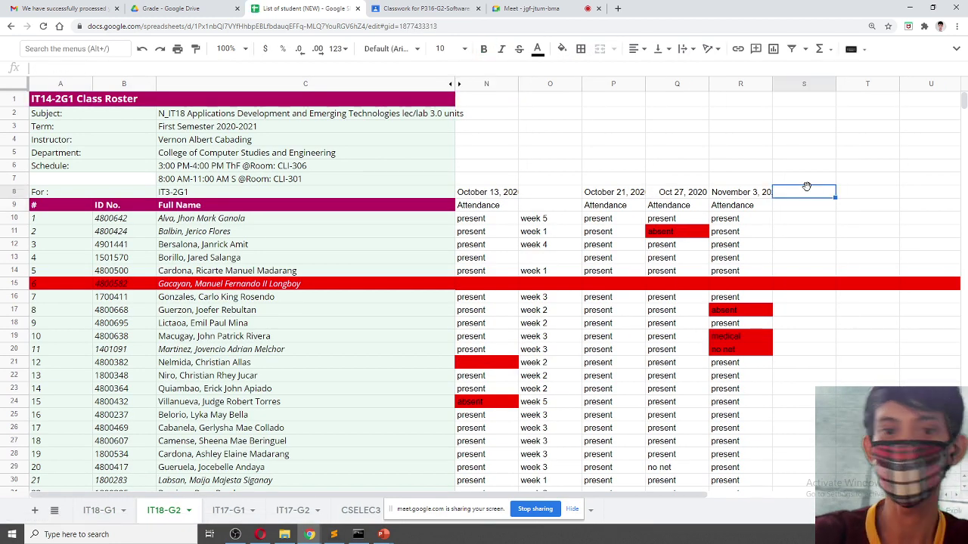
type("Nov 11")
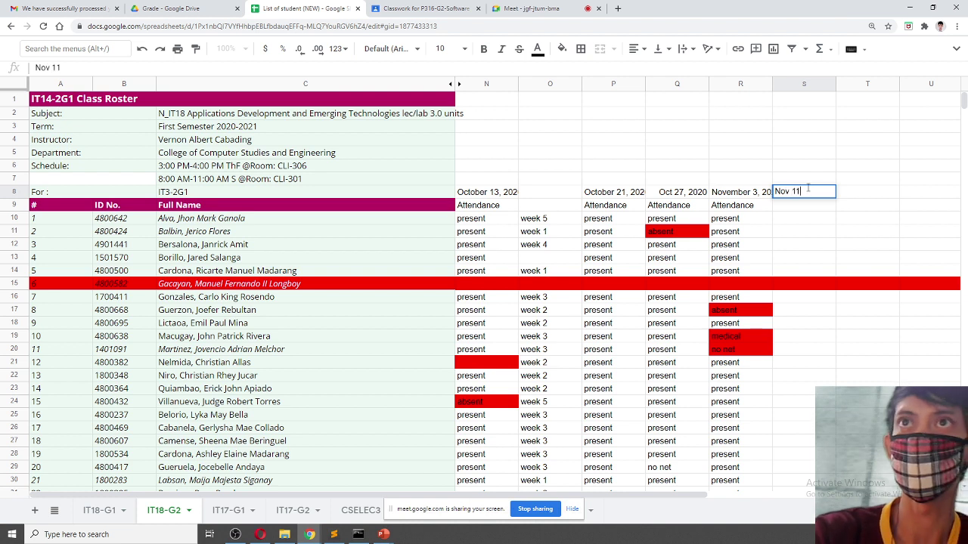
key("Return")
type("Attendance")
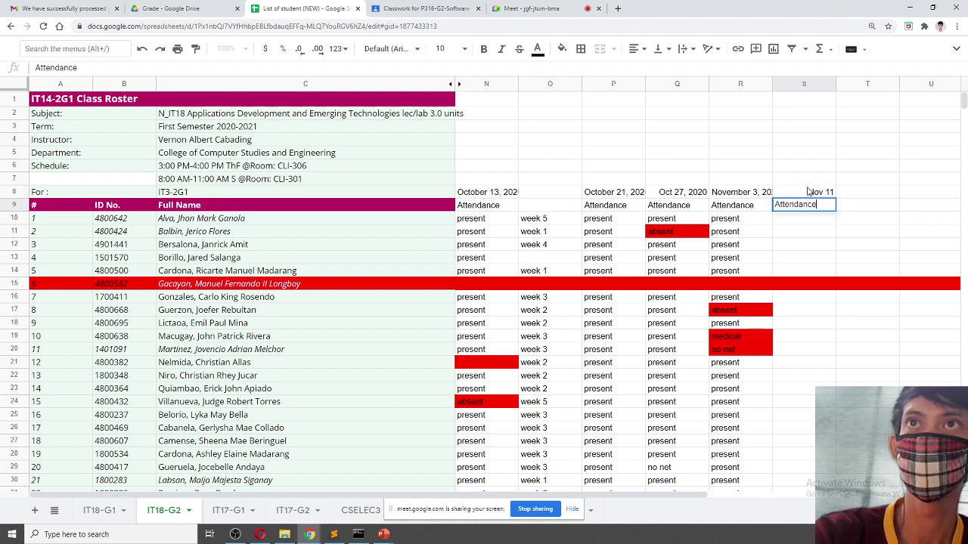
key("Return")
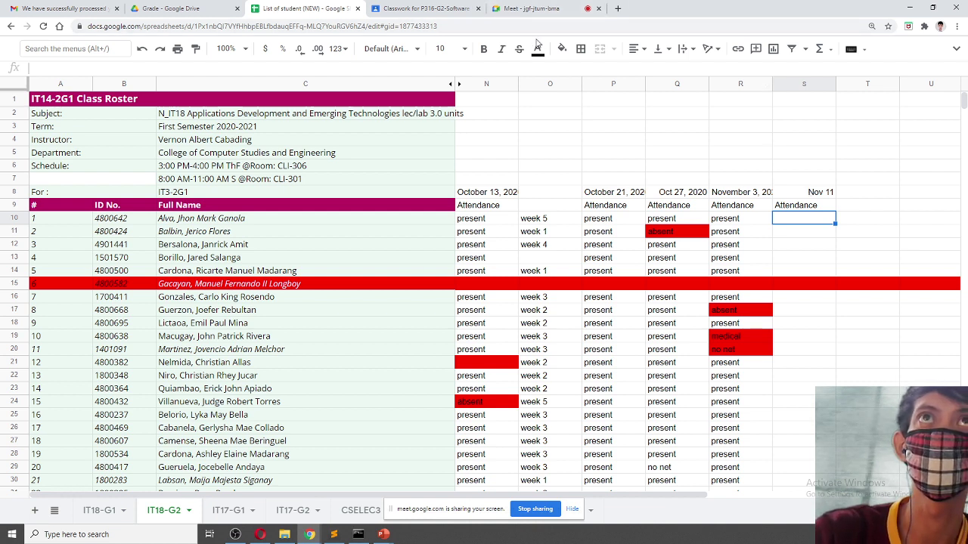
Check the ongoing Meet call and the Classwork page for the current class, and return to the student list.
left_click(529, 8)
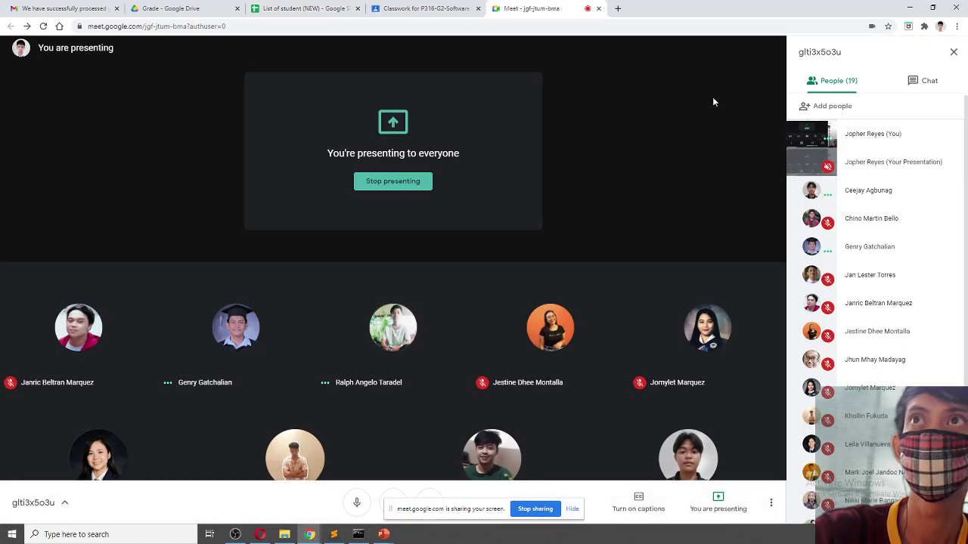
left_click(419, 8)
left_click(307, 9)
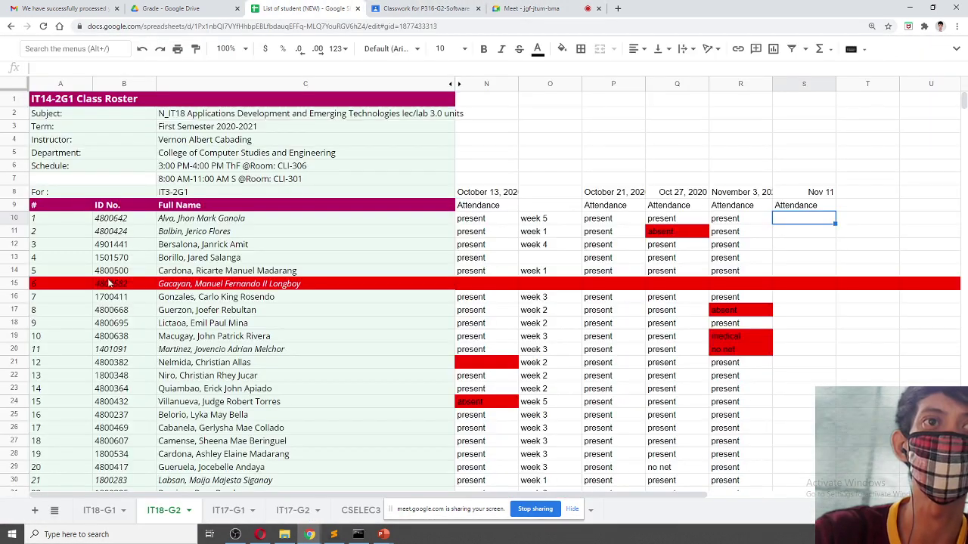
Hide the screen-sharing notice and, on the P316-G2 sheet, head column Q with Nov 11, 2020 in row 8 and attendance in row 9.
left_click(573, 509)
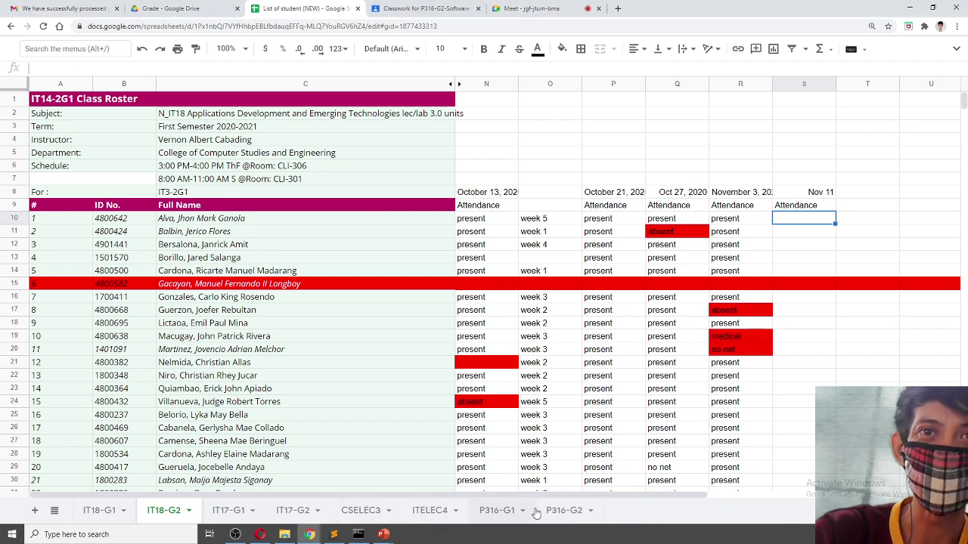
left_click(567, 513)
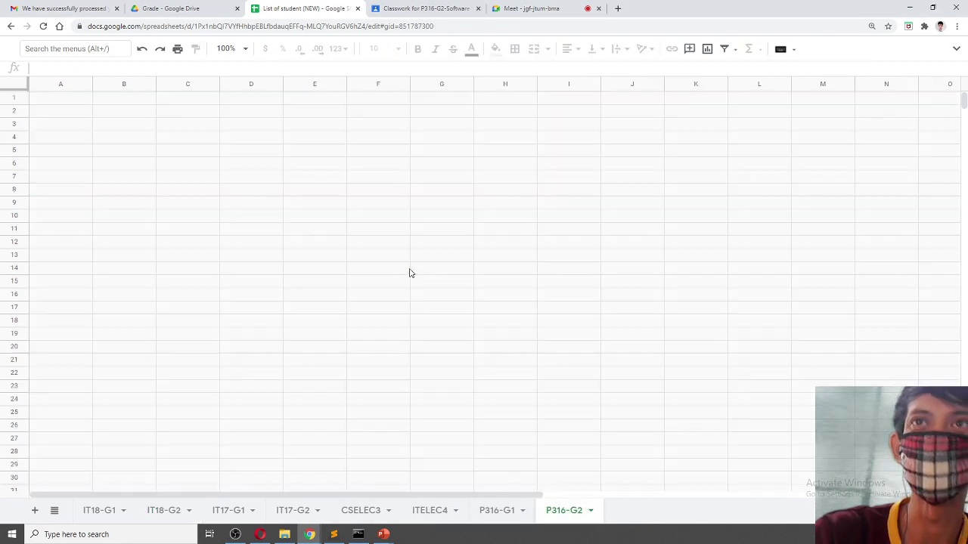
left_click(761, 193)
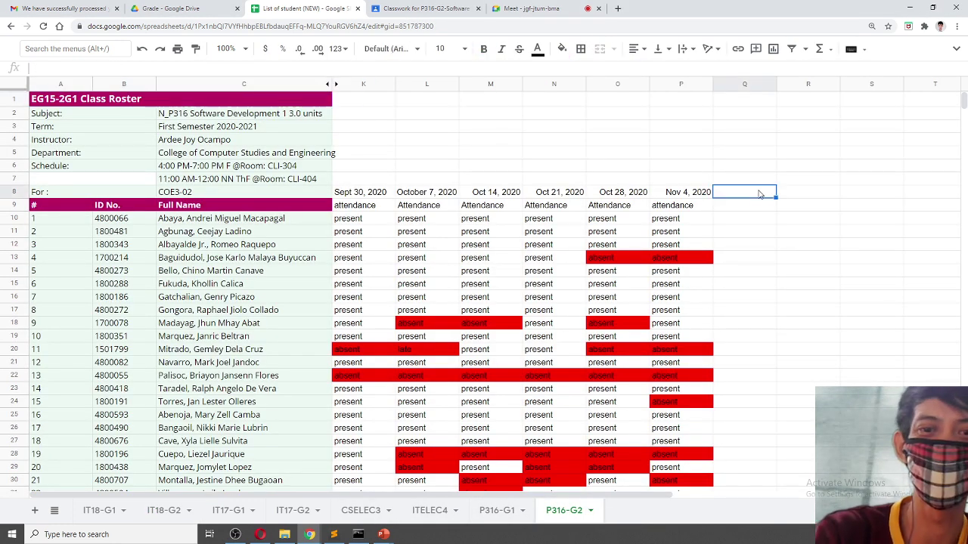
type("Nov 11, 2")
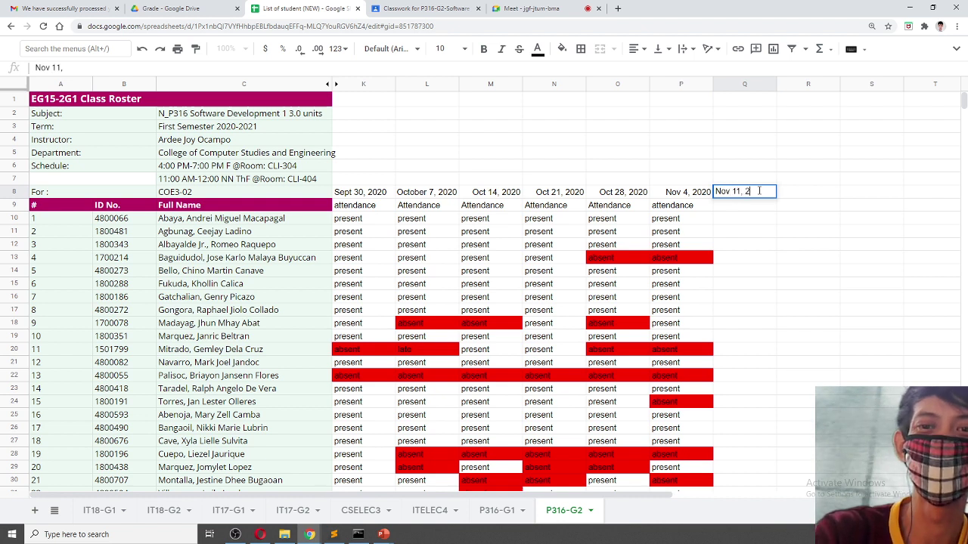
type("020")
key("Return")
type("atten")
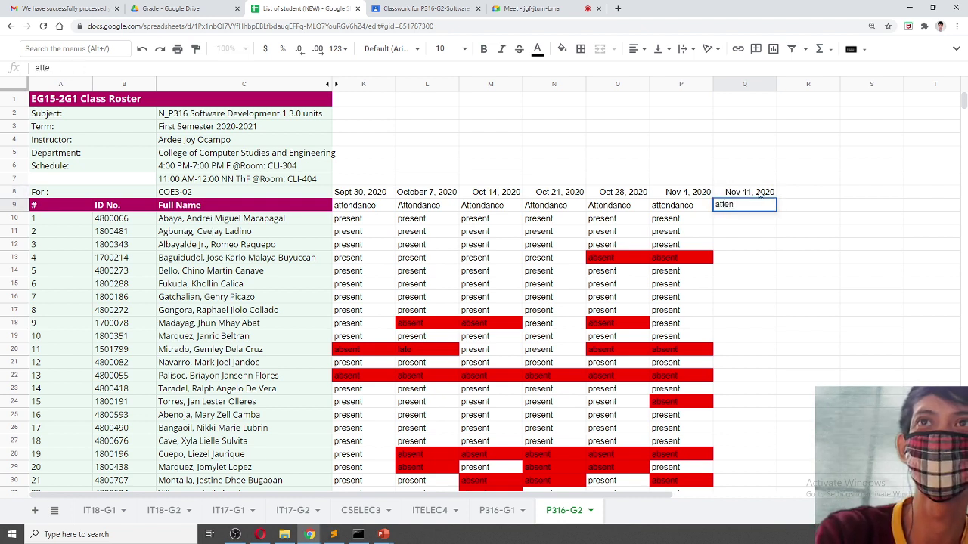
type("dance")
key("Return")
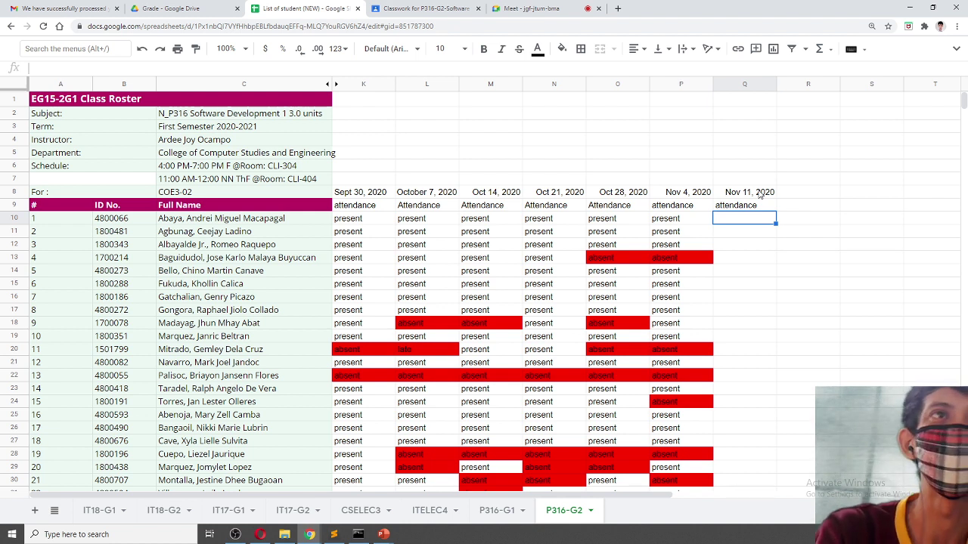
Mark students 1 to 3 as present in the Nov 11, 2020 column, cells Q10 to Q12.
type("present")
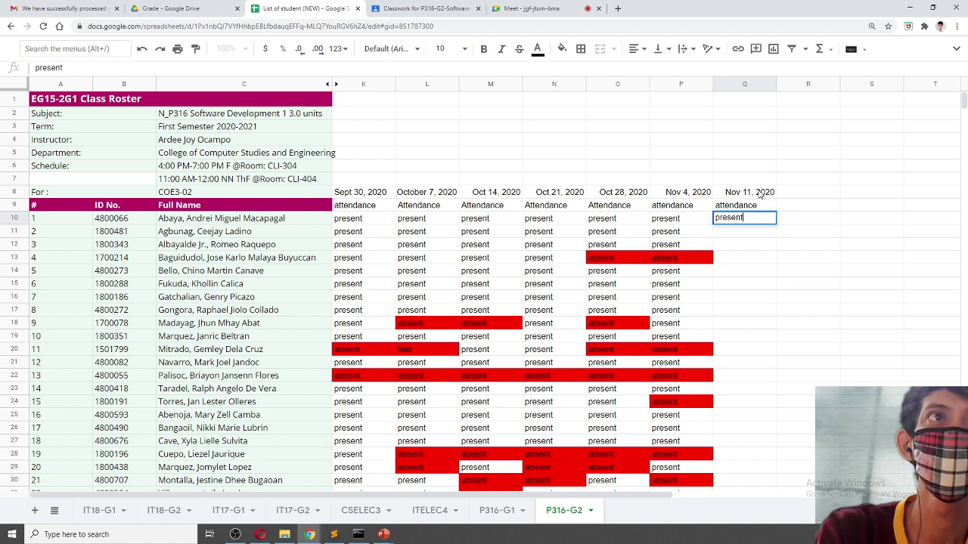
key("Return")
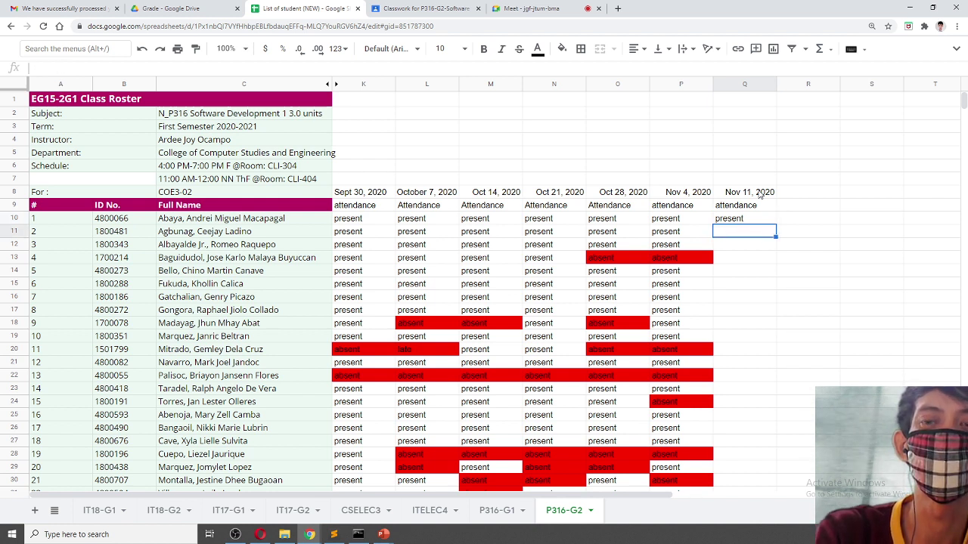
type("present")
key("Return")
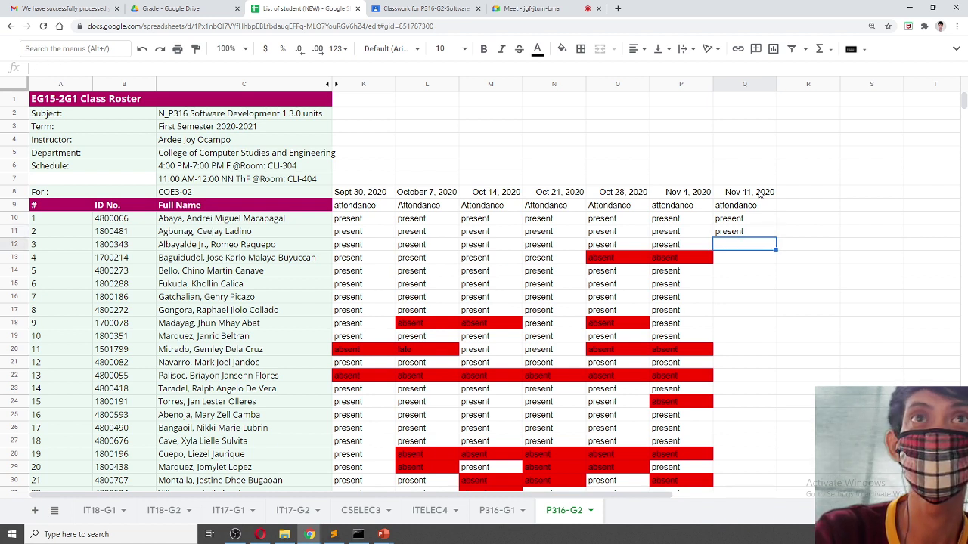
type("present")
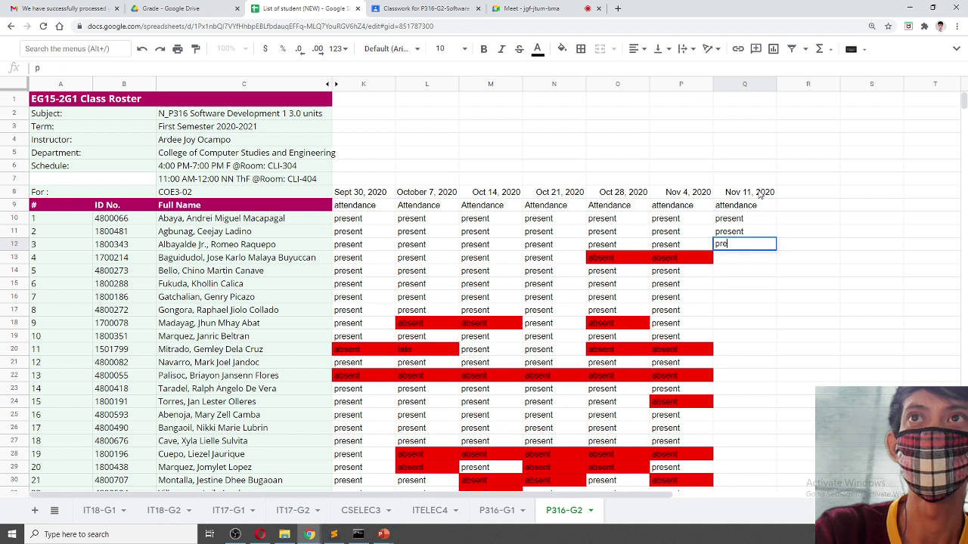
key("Return")
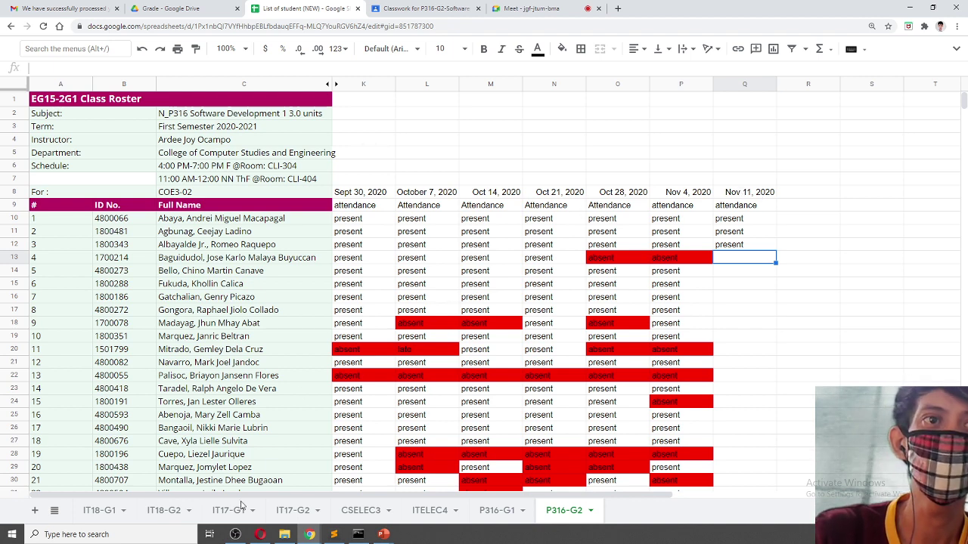
Switch to OBS and try a windowed projector of Scene 2 over the attendance sheet.
left_click(236, 535)
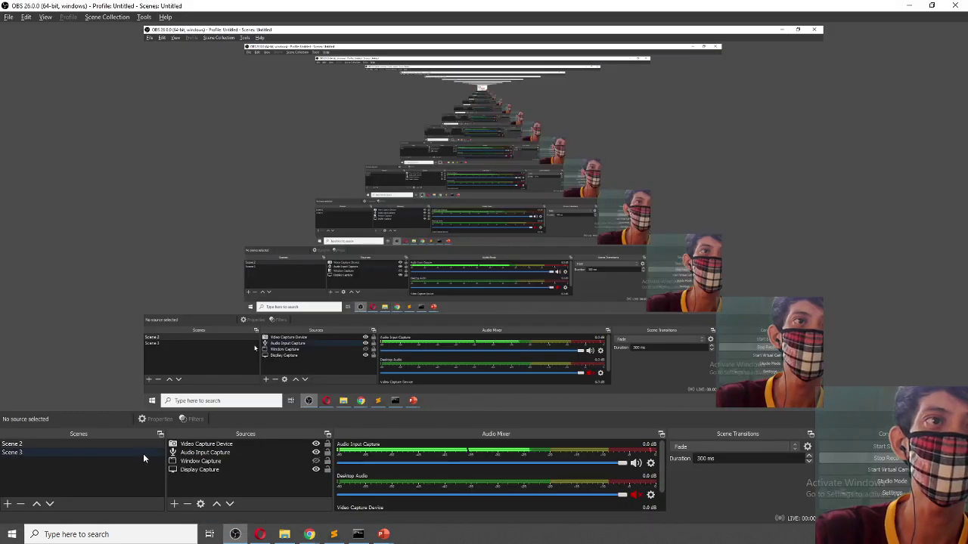
right_click(41, 443)
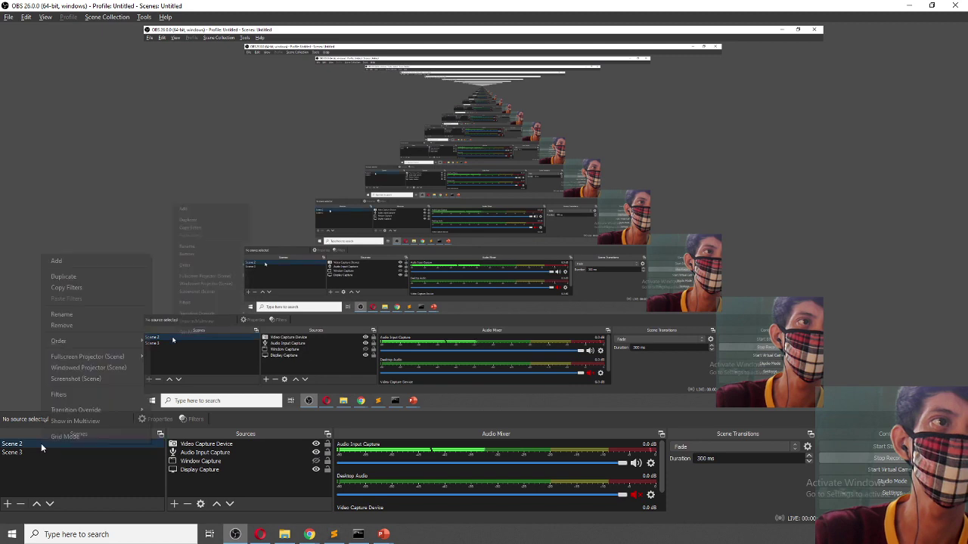
left_click(79, 368)
left_click_drag(468, 186, 801, 331)
left_click(908, 5)
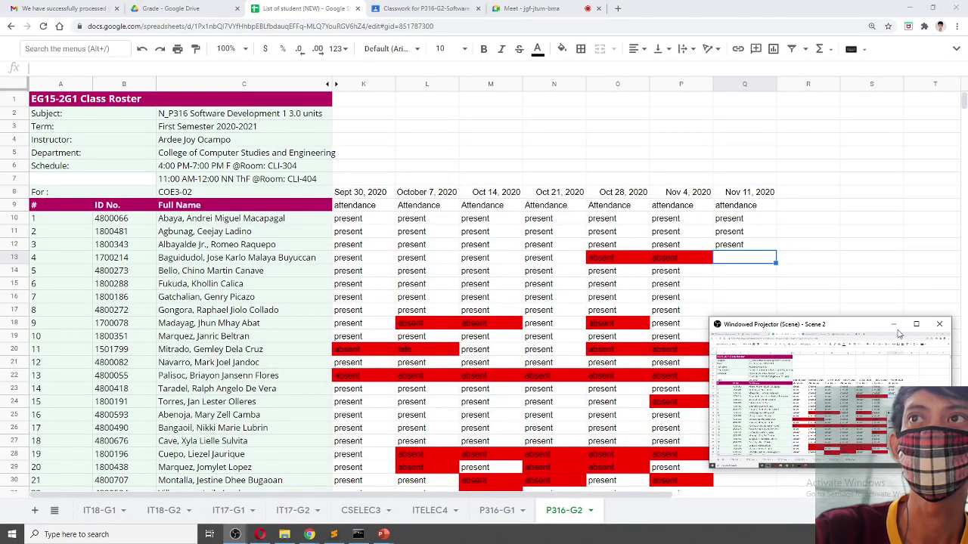
left_click(939, 323)
Mark student 4 as absent for Nov 11, 2020 in cell Q13 and fill the cell red.
type("absent")
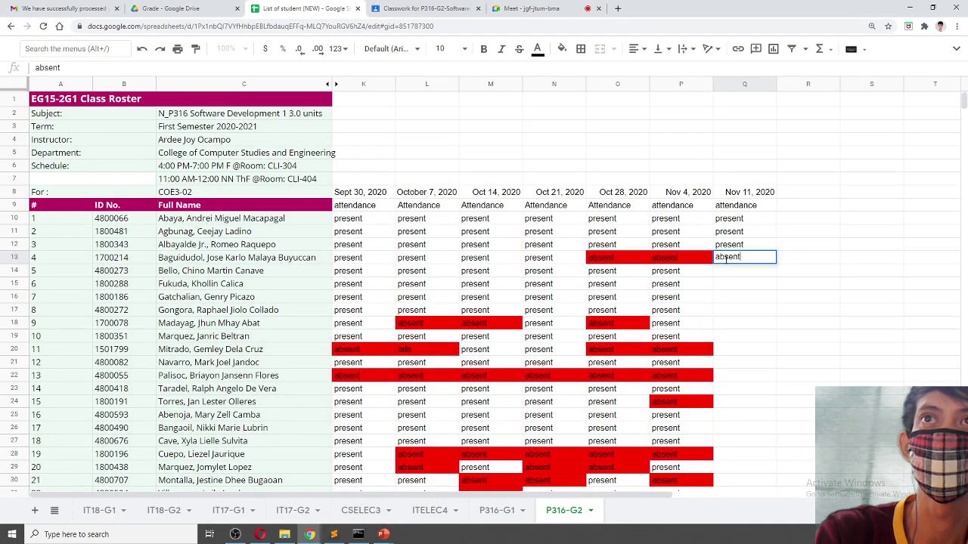
key("Return")
left_click(726, 261)
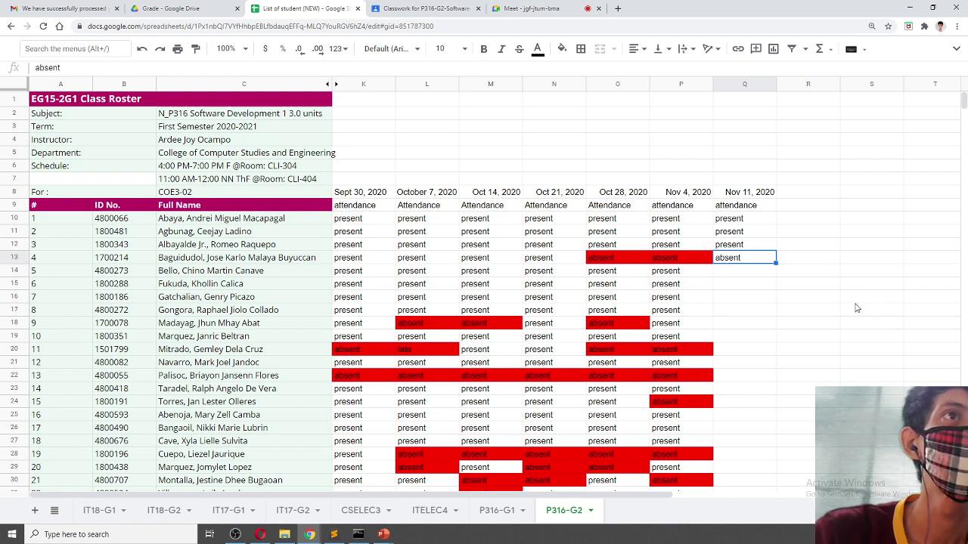
left_click(561, 48)
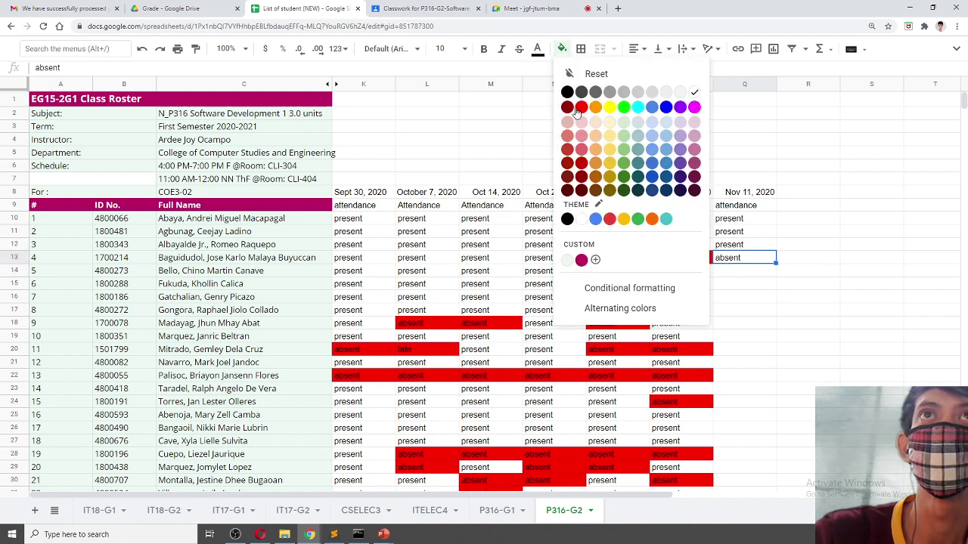
left_click(578, 114)
Mark students 5 and 6 as present for Nov 11, 2020 in cells Q14 and Q15.
left_click(743, 271)
type("present")
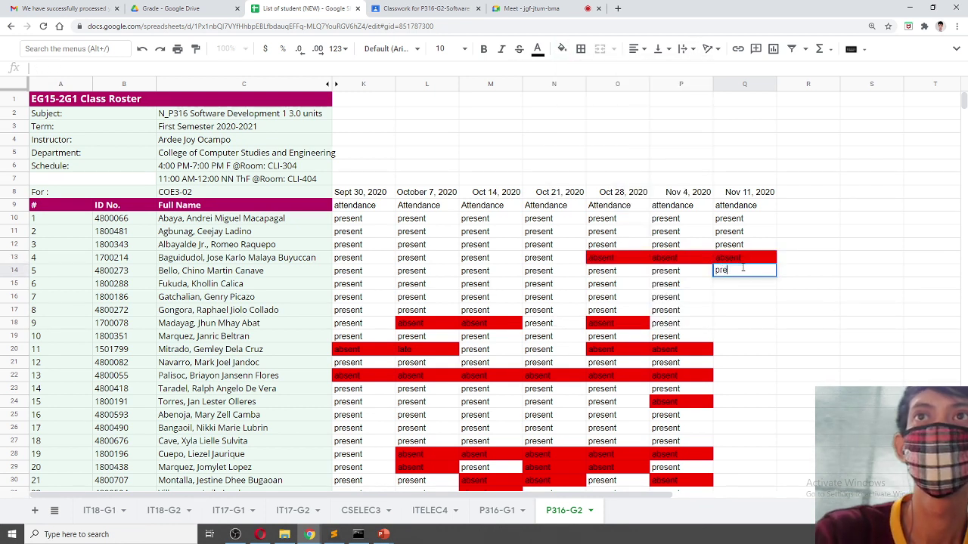
key("Return")
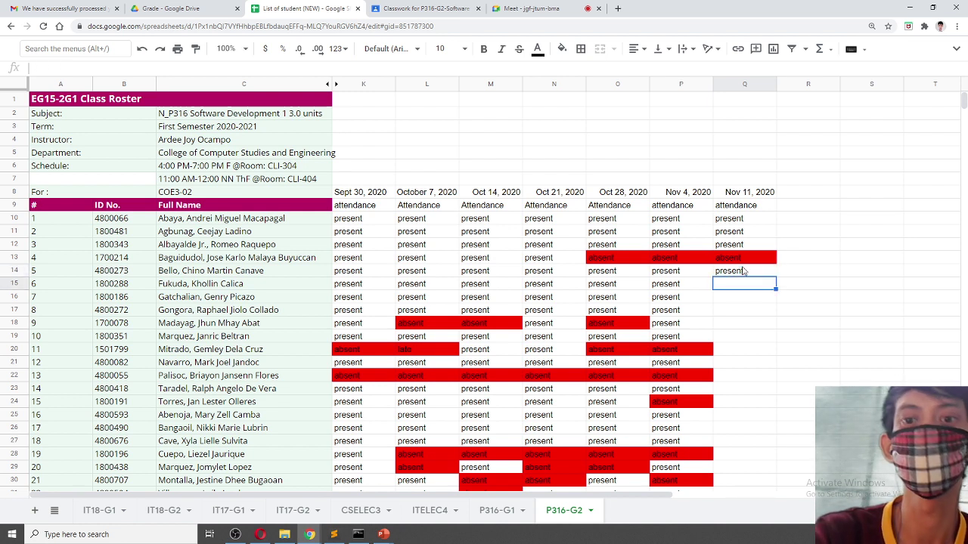
type("present")
key("Return")
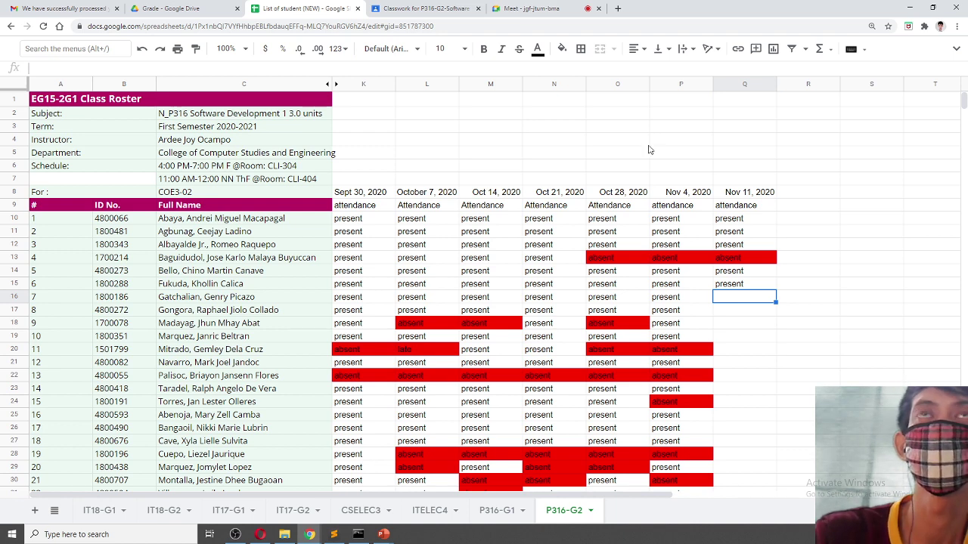
Check the Google Meet call and mark student 7 as present for Nov 11, 2020 in cell Q16.
left_click(537, 8)
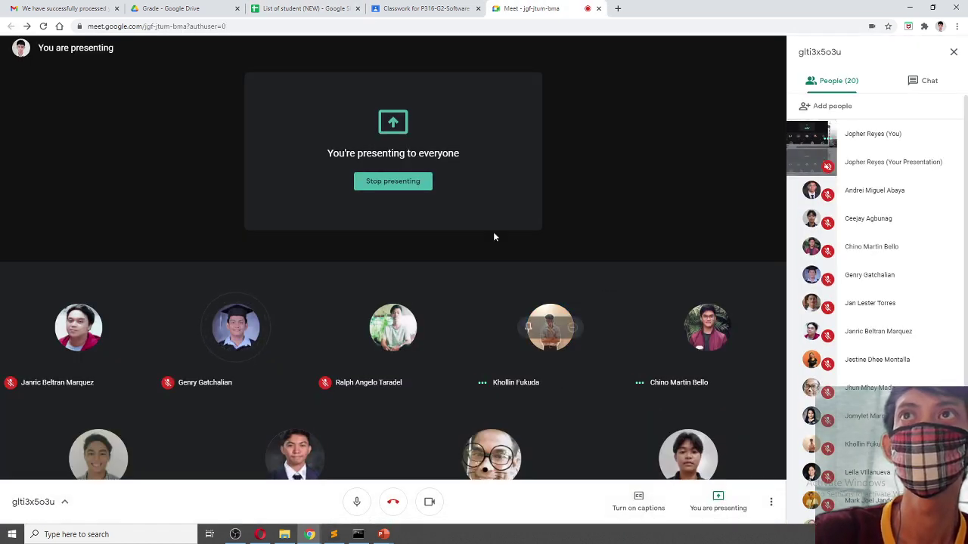
left_click(370, 7)
left_click(364, 8)
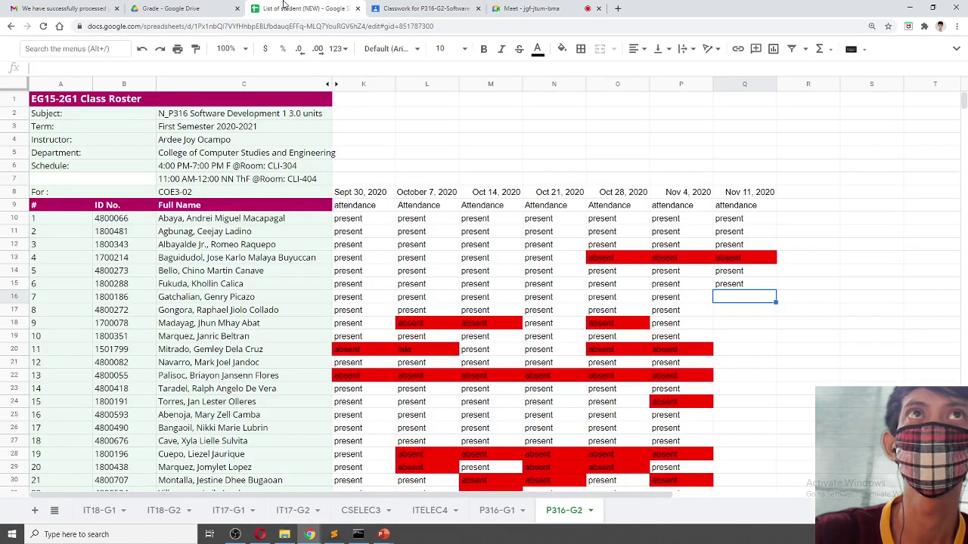
type("pre")
key("Return")
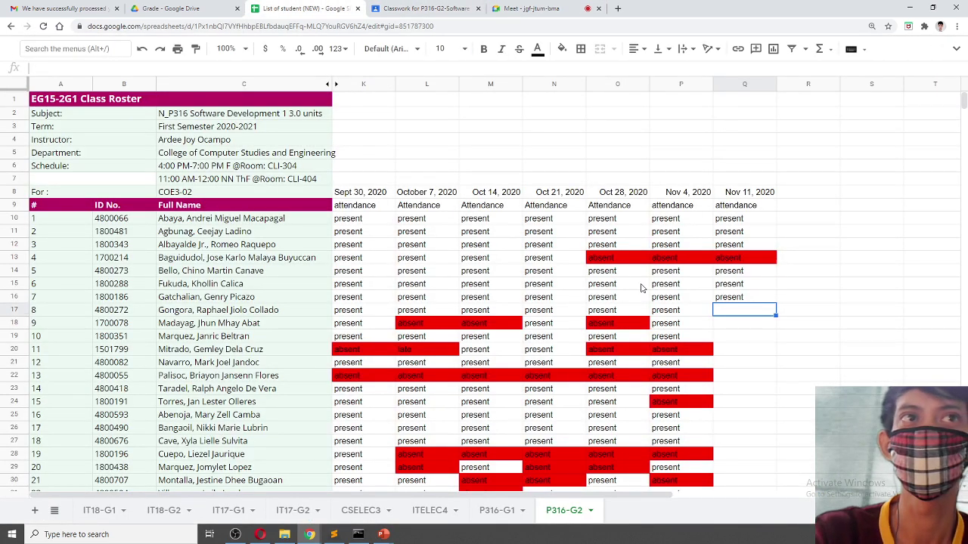
Mark students 8 to 10 as present for Nov 11, 2020 in cells Q17 to Q19.
type("present")
key("Return")
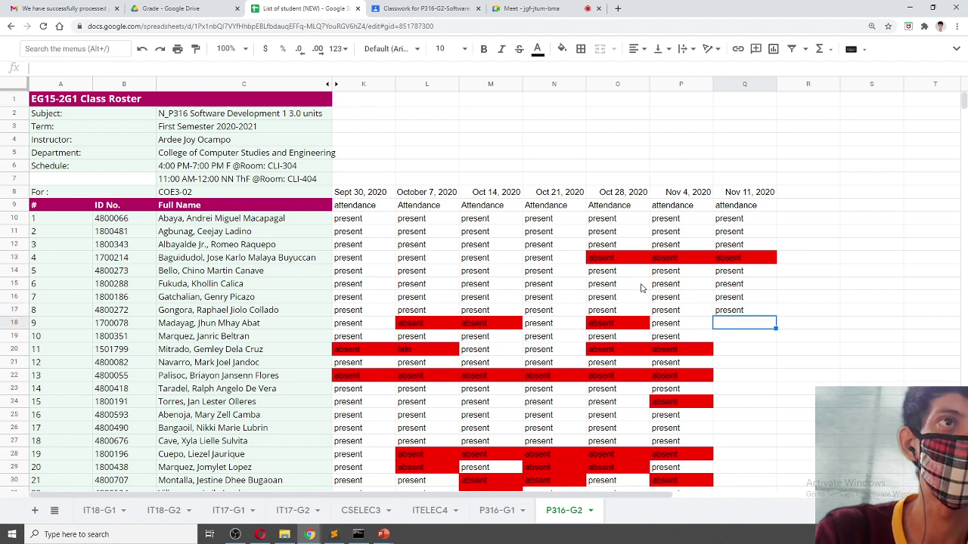
type("present")
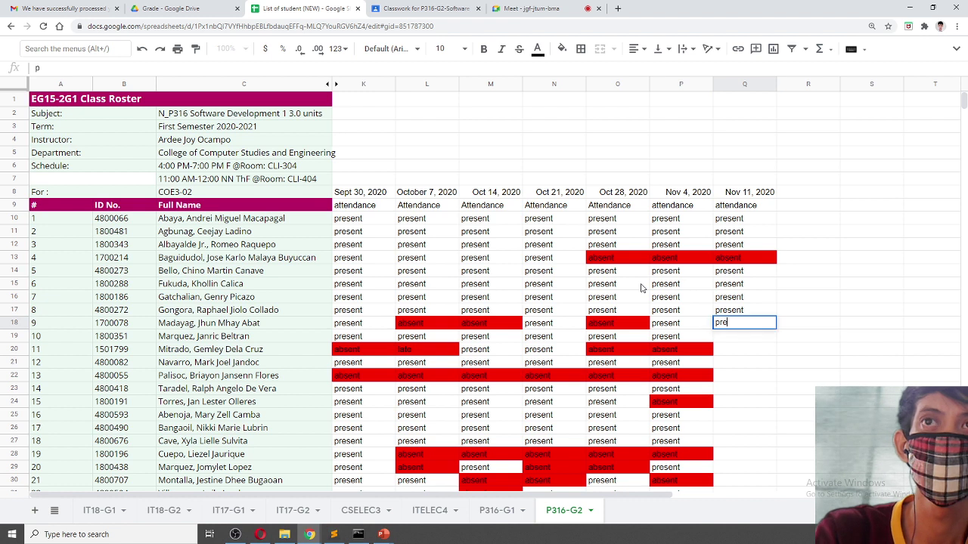
key("Return")
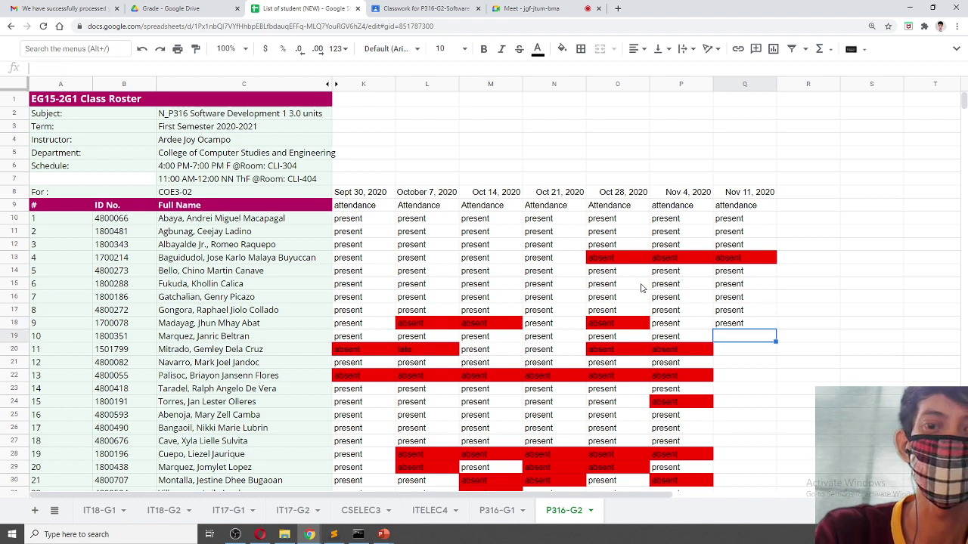
type("present")
key("Return")
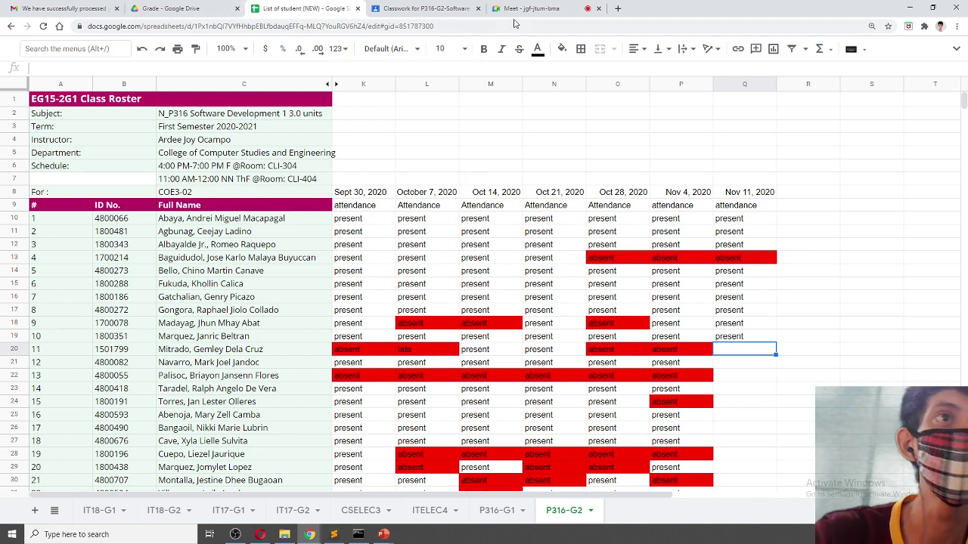
Check the Meet participants and chat for student 11, and mark that student as absent with a red fill in cell Q20.
left_click(533, 9)
scroll(900, 310, "down", 2)
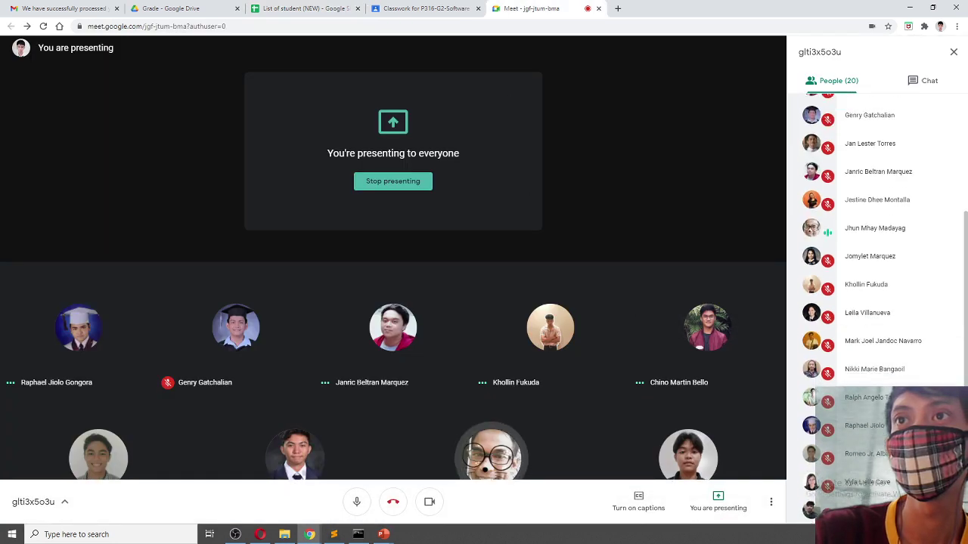
scroll(907, 319, "up", 3)
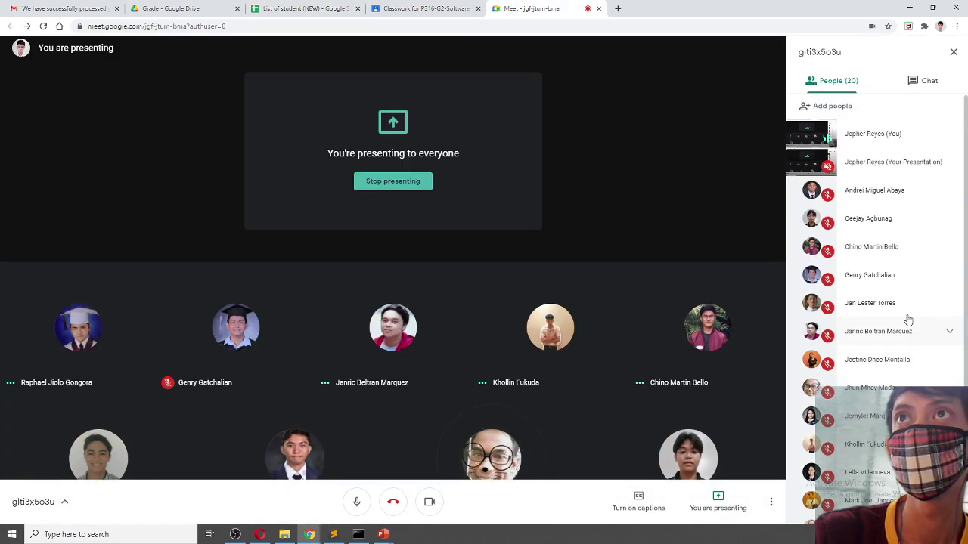
left_click(917, 85)
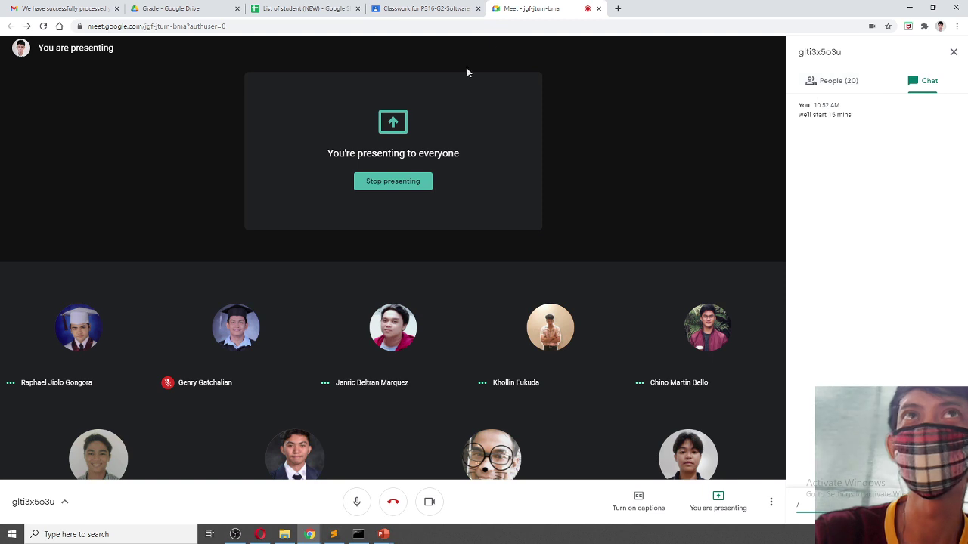
left_click(302, 8)
type("absent")
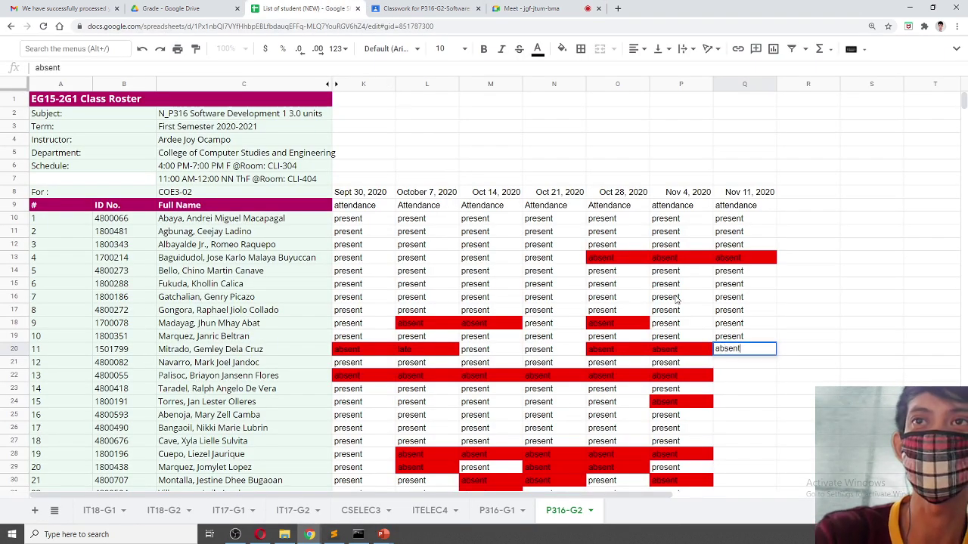
key("Return")
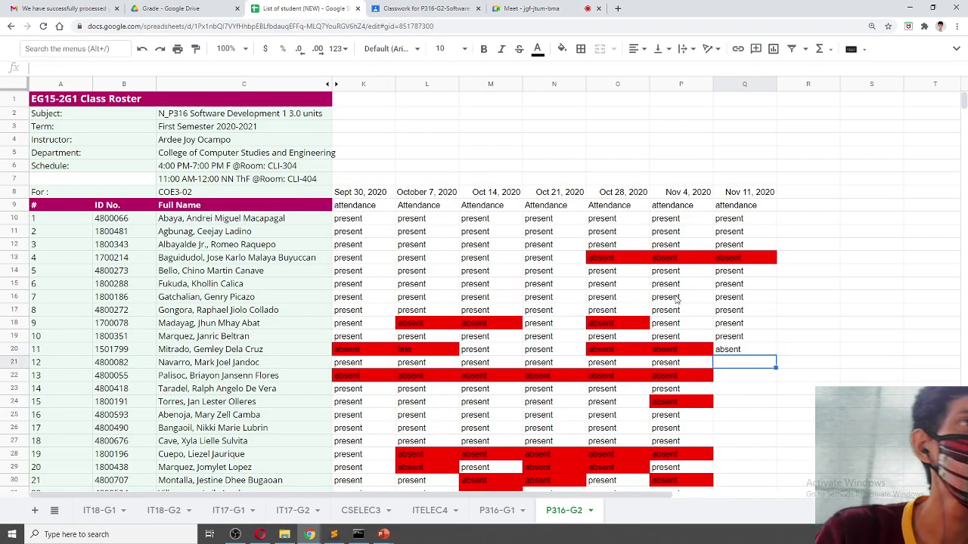
key("Up")
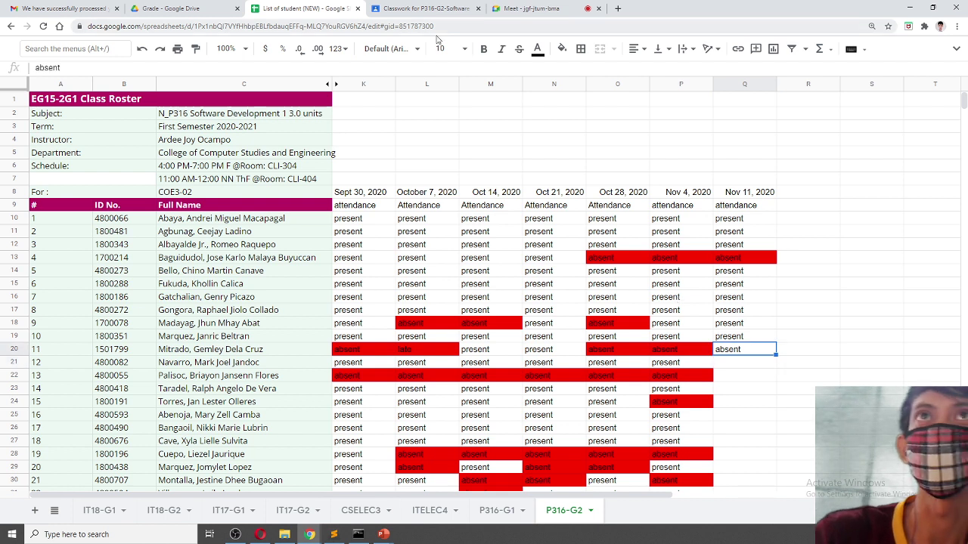
left_click(562, 49)
left_click(580, 106)
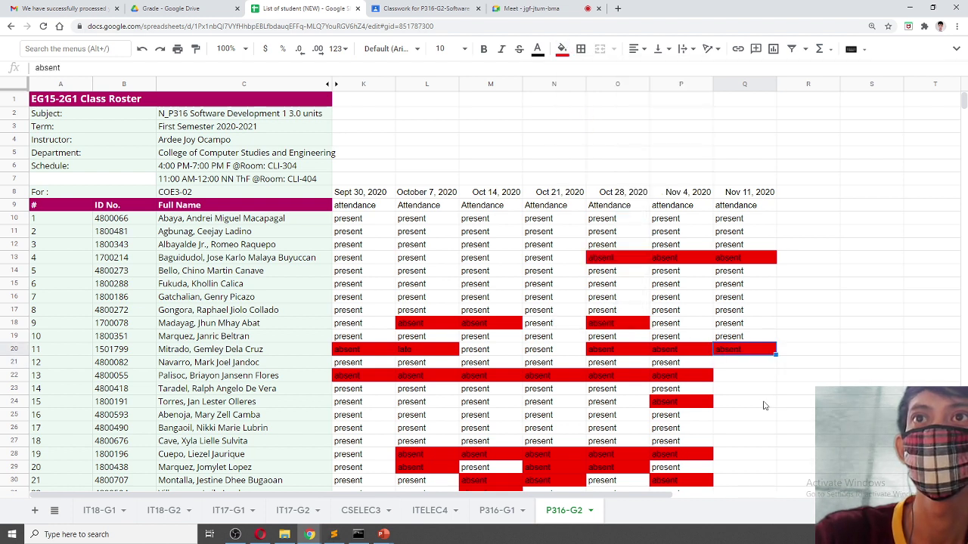
Mark student 12 as present for Nov 11, 2020 in cell Q21.
left_click(748, 368)
type("present")
key("Return")
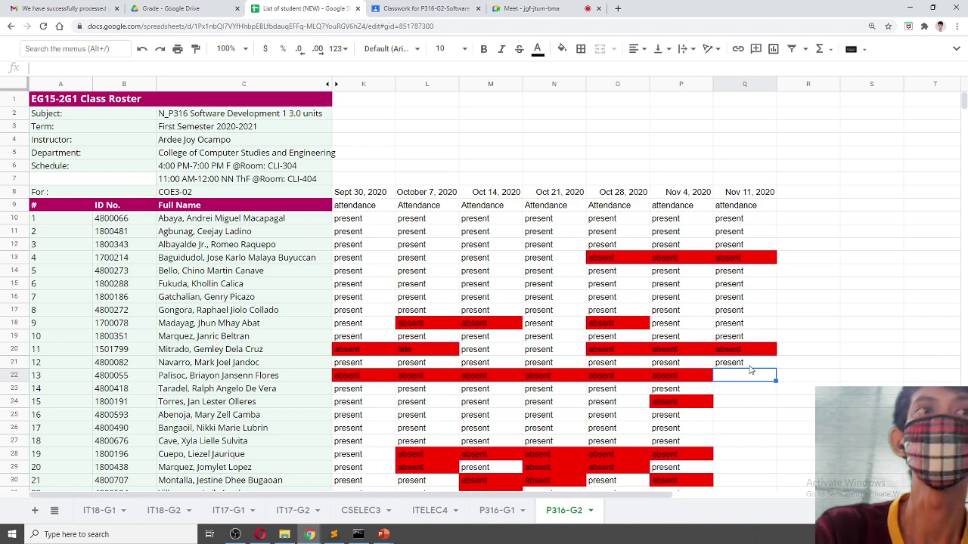
Look for student 13 in the Meet participant list, and mark that student as absent with a red fill in cell Q22.
left_click(496, 8)
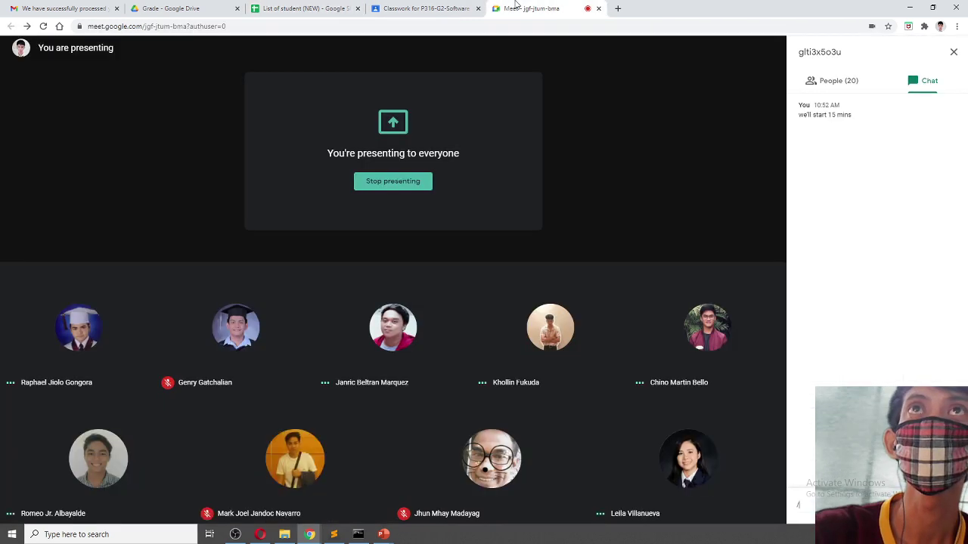
left_click(832, 80)
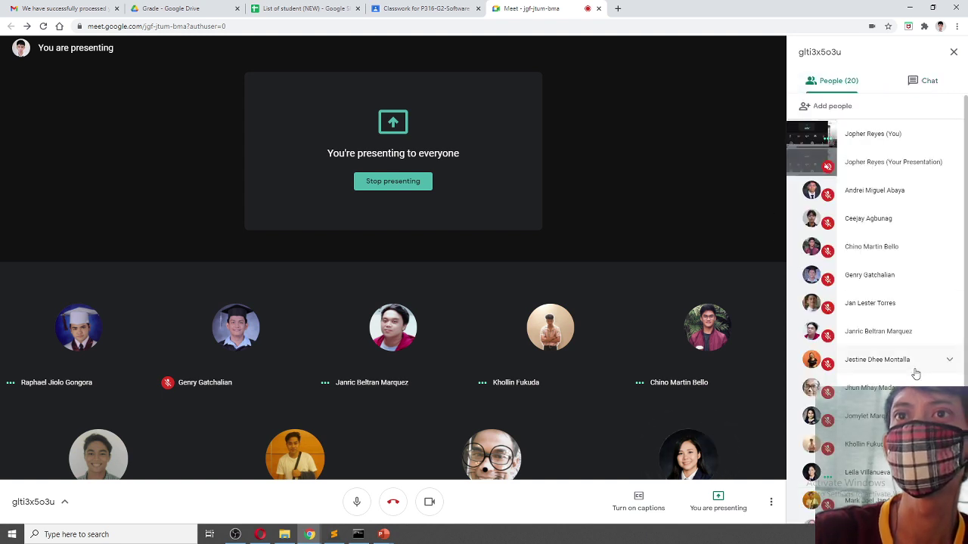
scroll(877, 317, "down", 1)
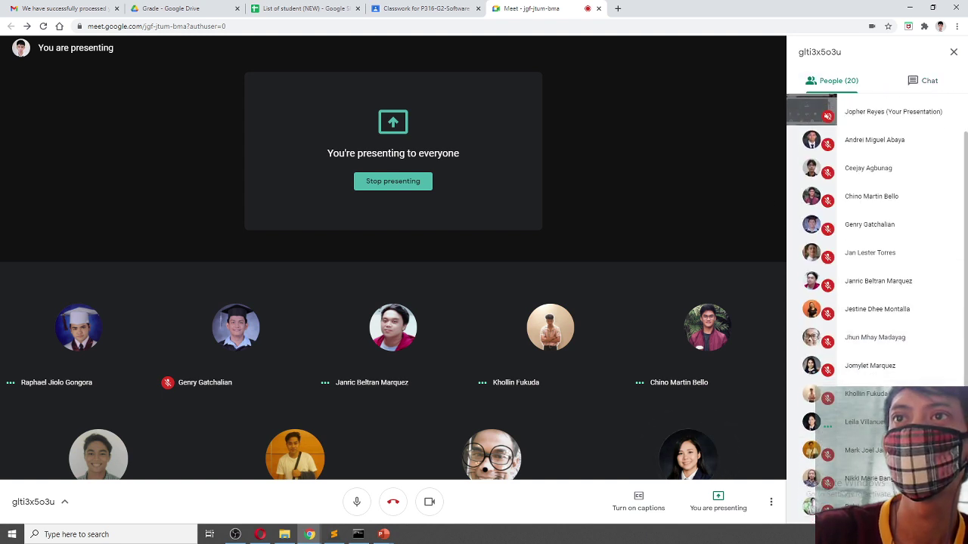
scroll(877, 303, "down", 3)
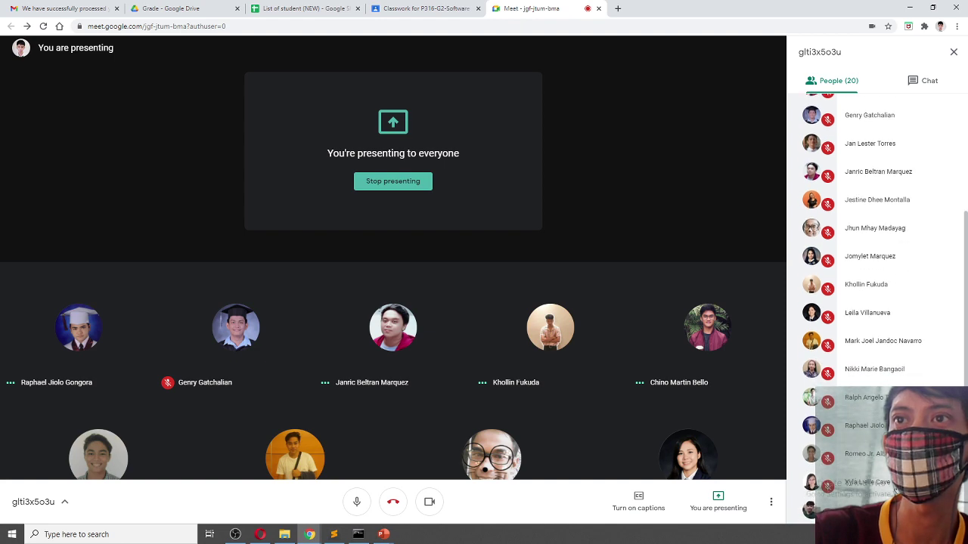
scroll(877, 302, "up", 4)
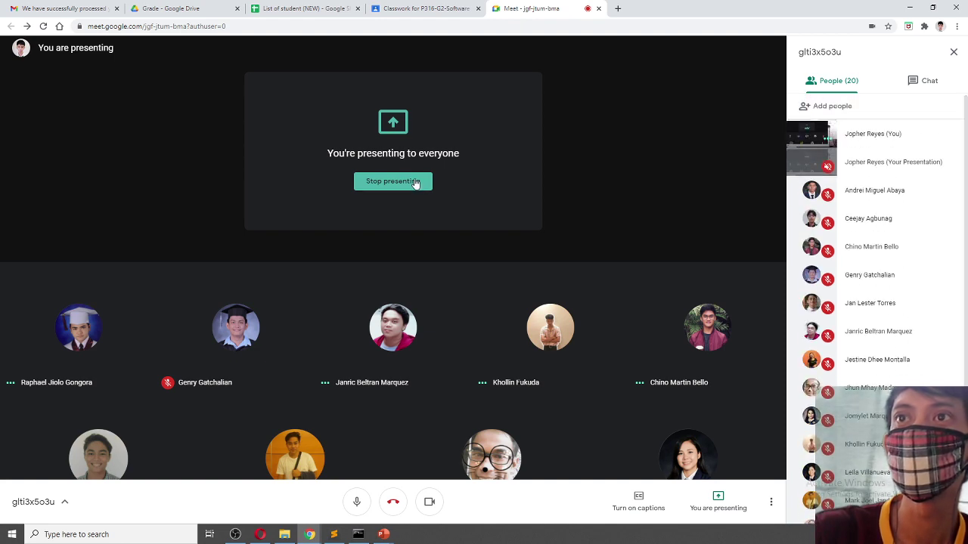
left_click(325, 8)
type("ab")
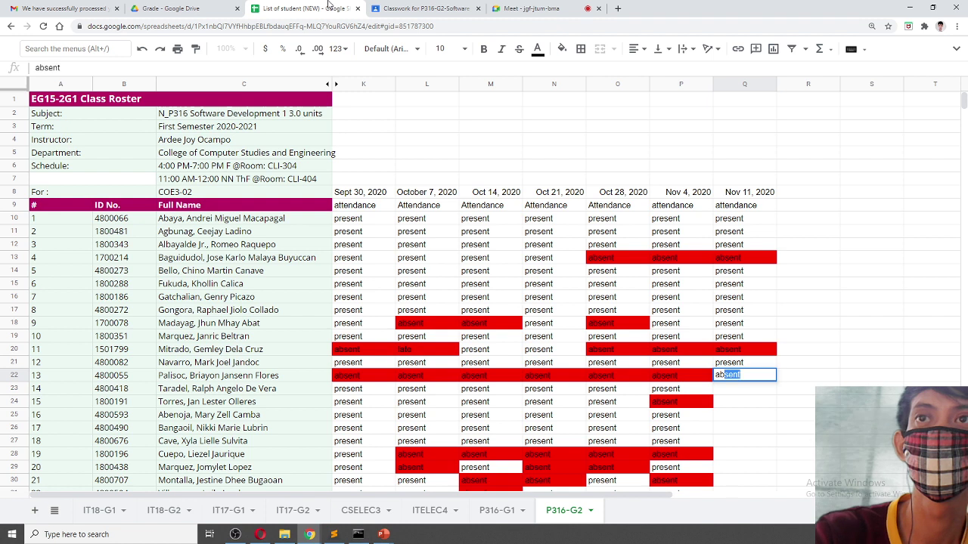
key("Return")
key("Up")
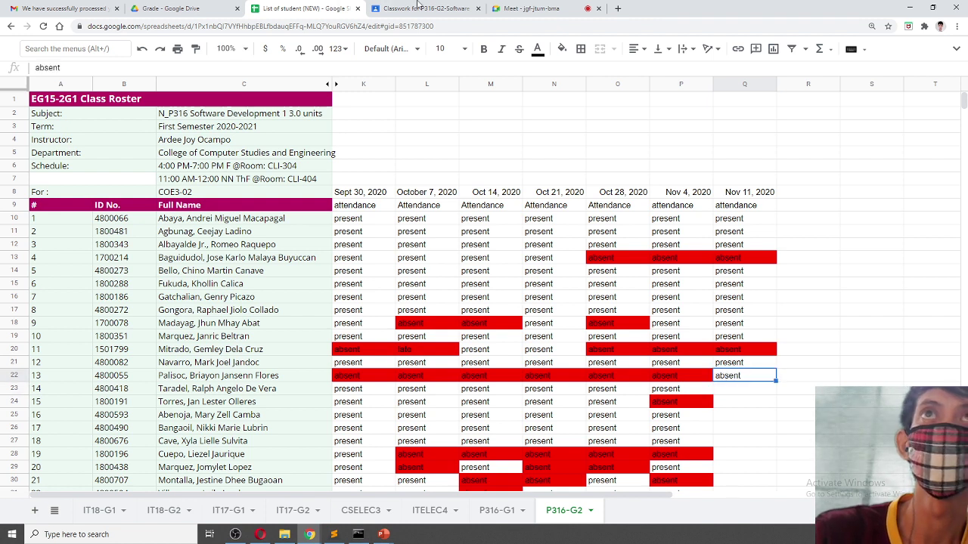
left_click(562, 48)
left_click(583, 112)
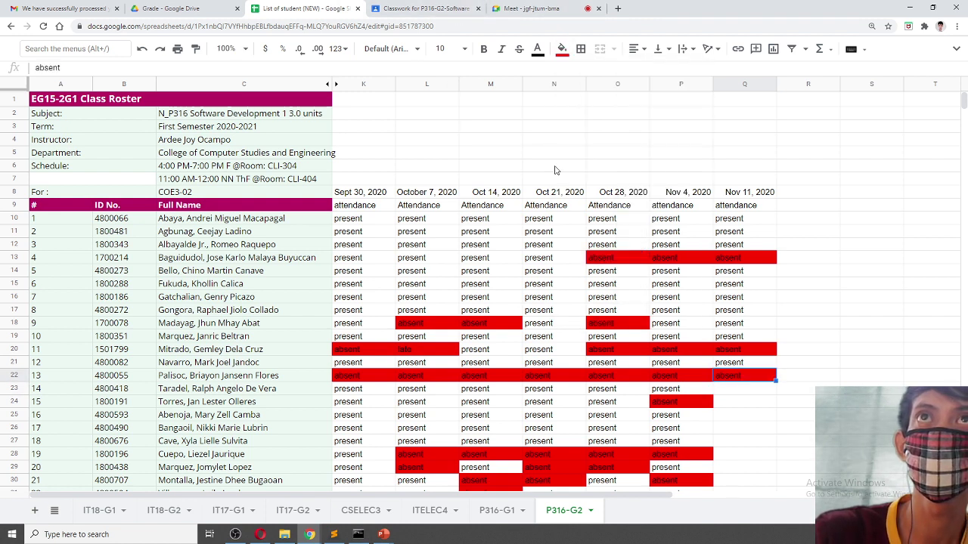
Mark students 14 and 15 as present for Nov 11, 2020 in cells Q23 and Q24.
left_click(745, 392)
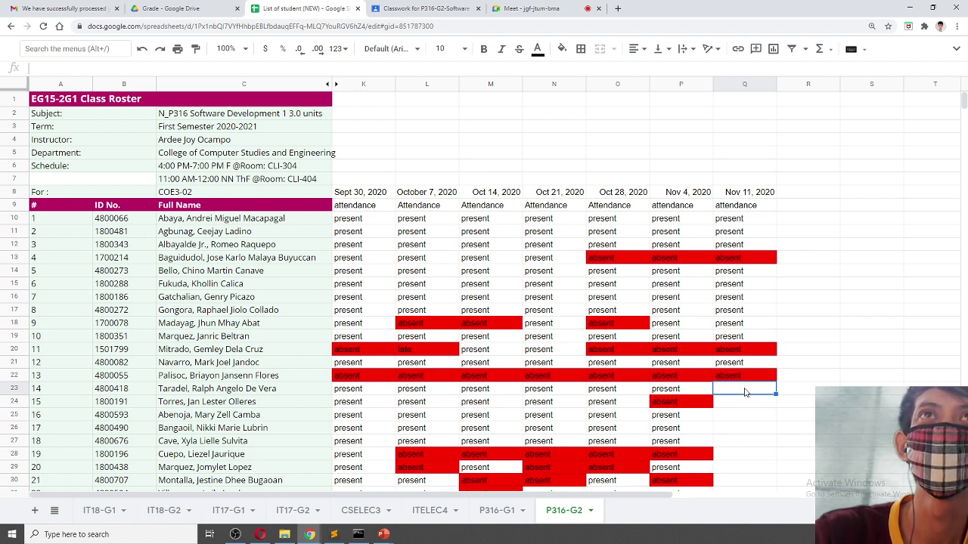
type("present")
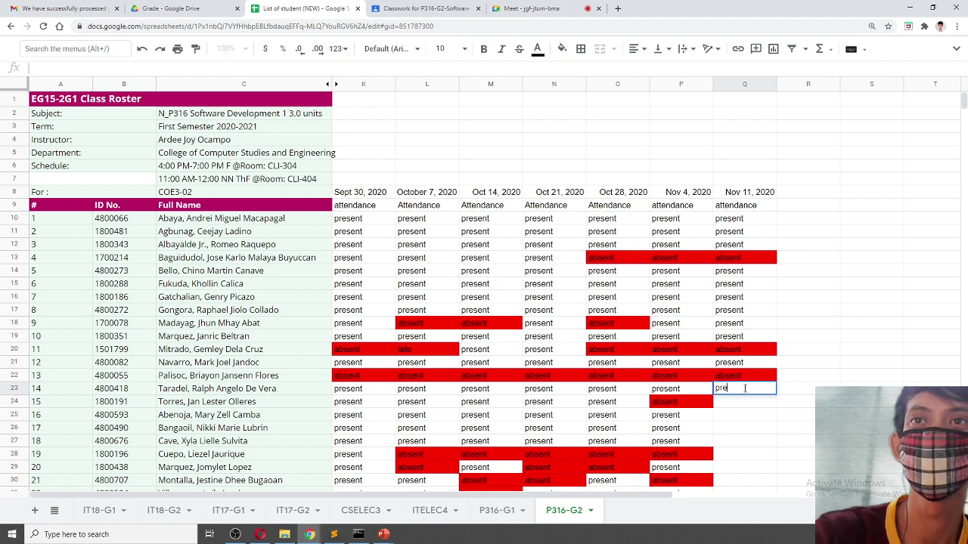
key("Return")
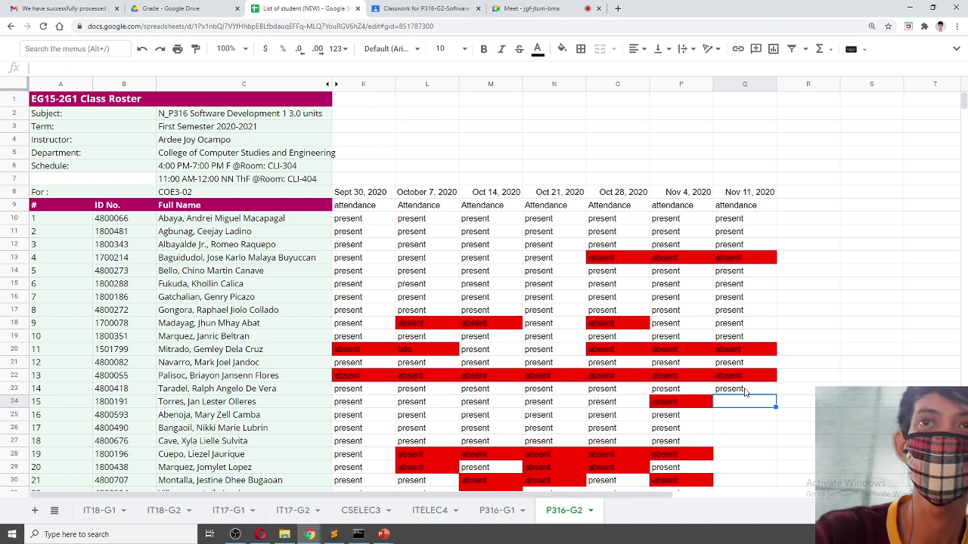
type("present")
key("Return")
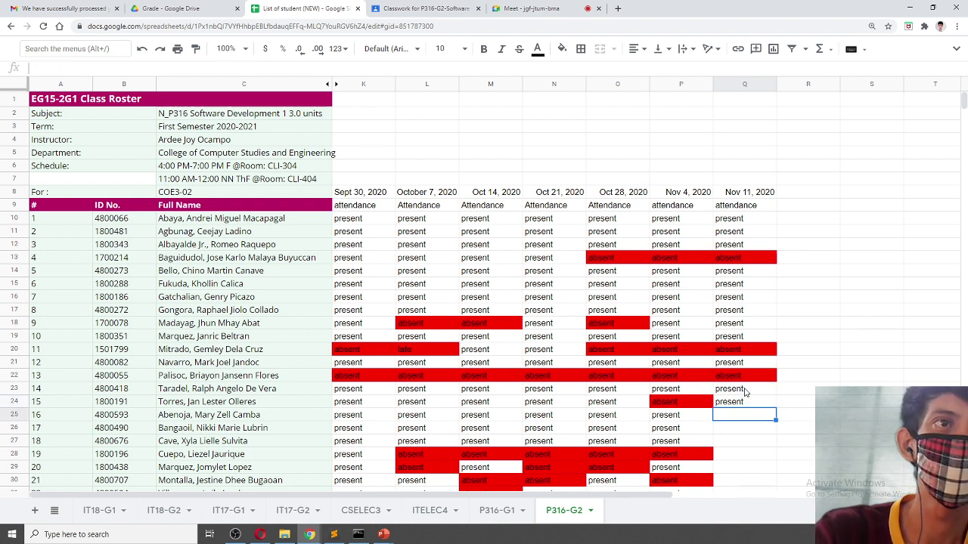
Look for student 16 in the Meet participant list, and mark that student as absent with a red fill in cell Q25.
scroll(795, 409, "down", 2)
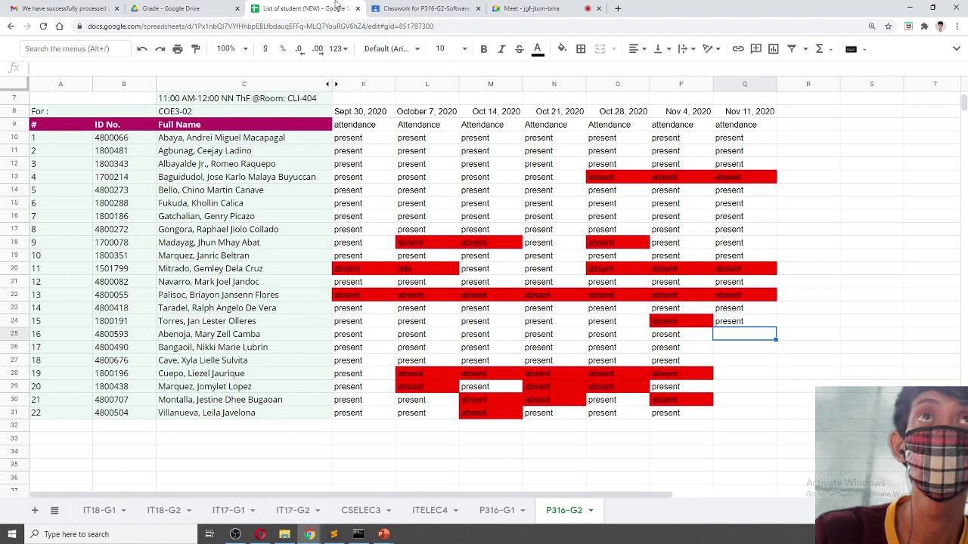
left_click(521, 8)
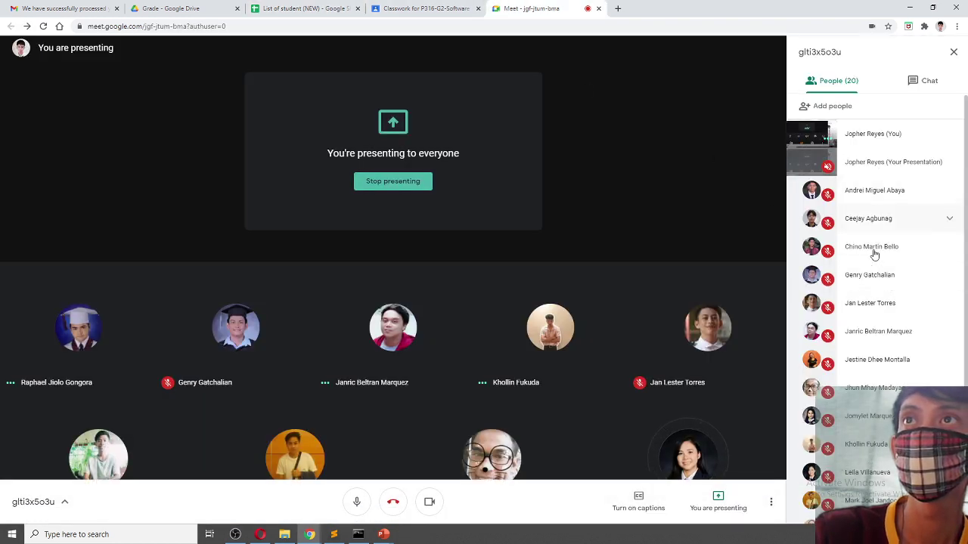
scroll(890, 378, "down", 2)
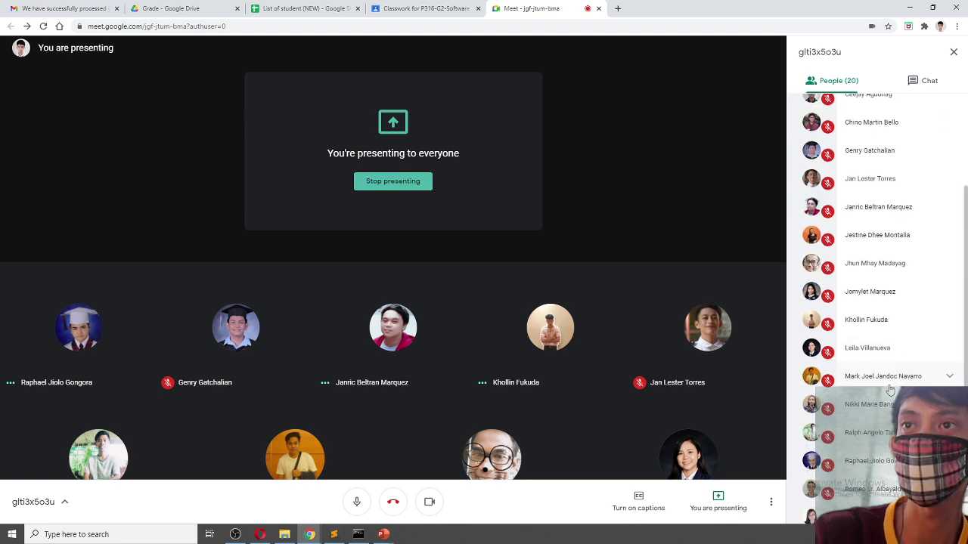
scroll(889, 374, "up", 3)
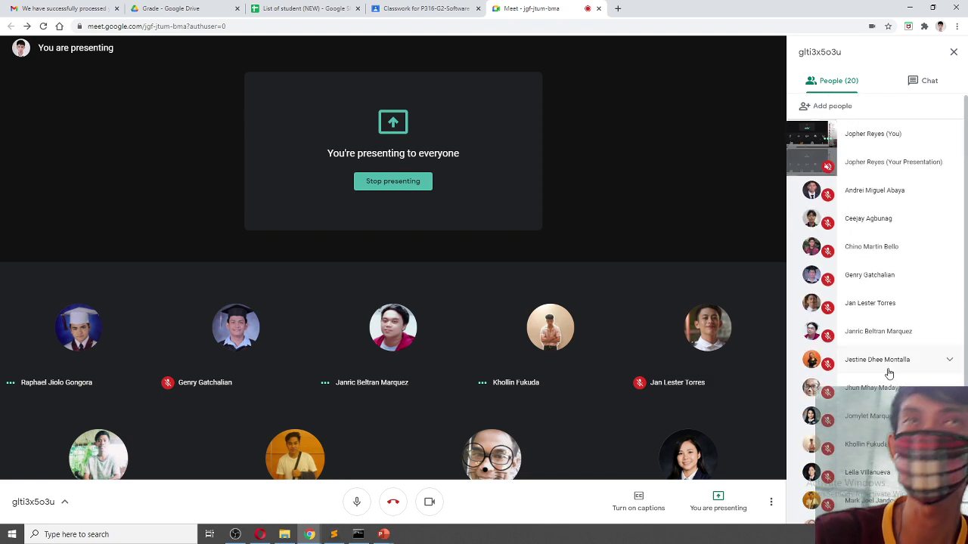
left_click(349, 6)
type("a")
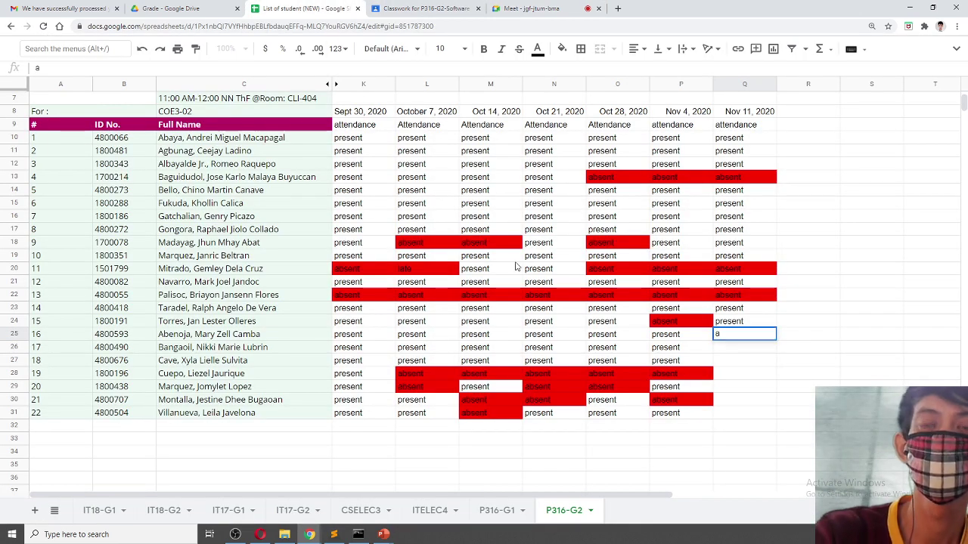
type("b")
key("Return")
key("Up")
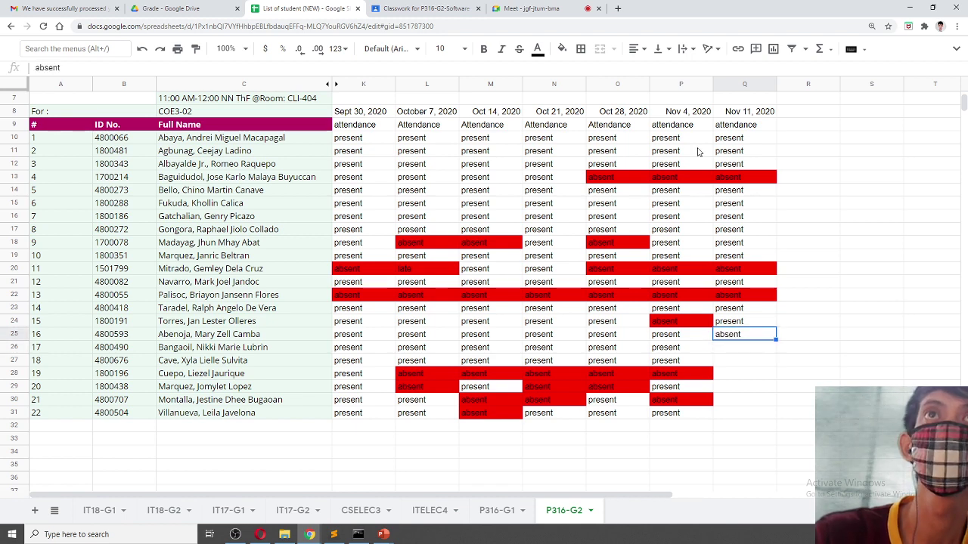
left_click(561, 50)
left_click(581, 107)
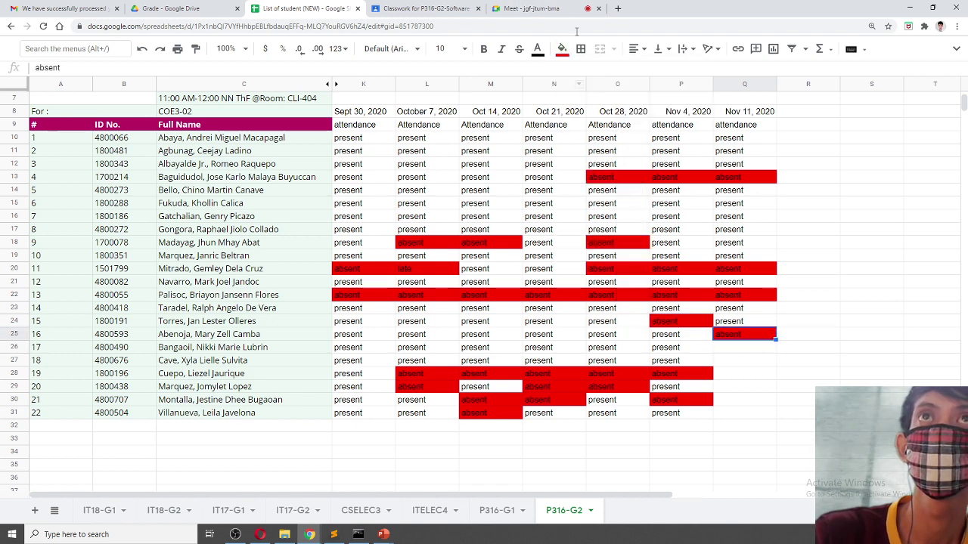
Check the Meet chat for student 16, and change cell Q25 to present with a white fill.
left_click(530, 8)
key("ctrl+alt+c")
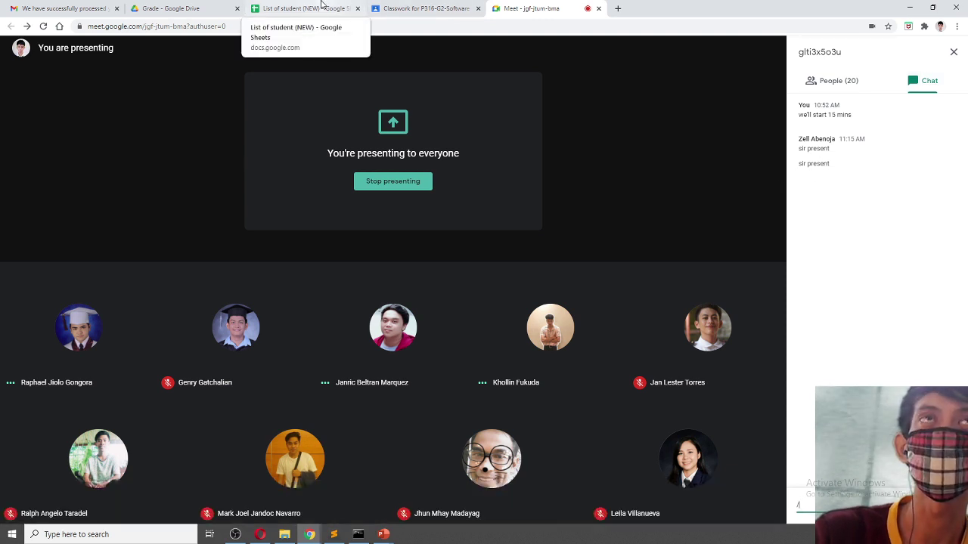
left_click(323, 6)
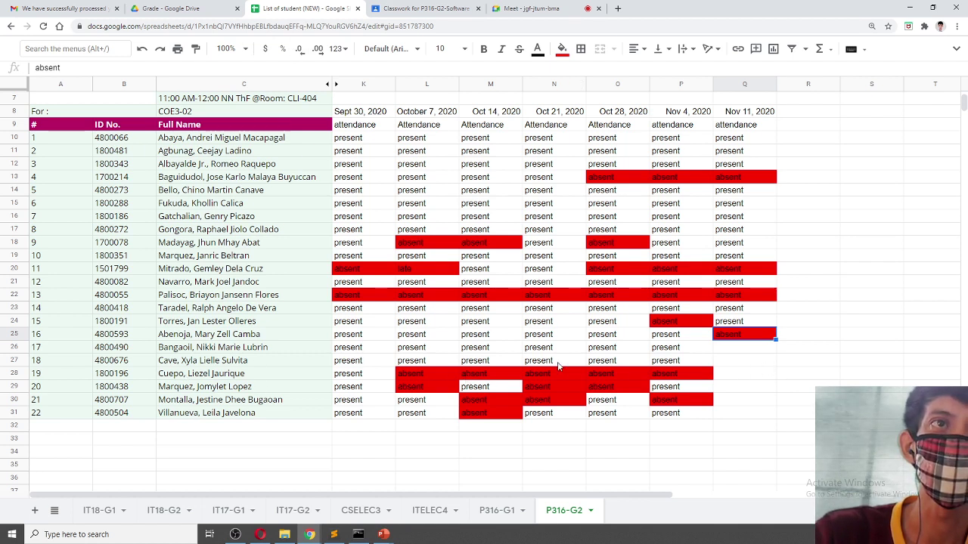
left_click(236, 334)
left_click(731, 334)
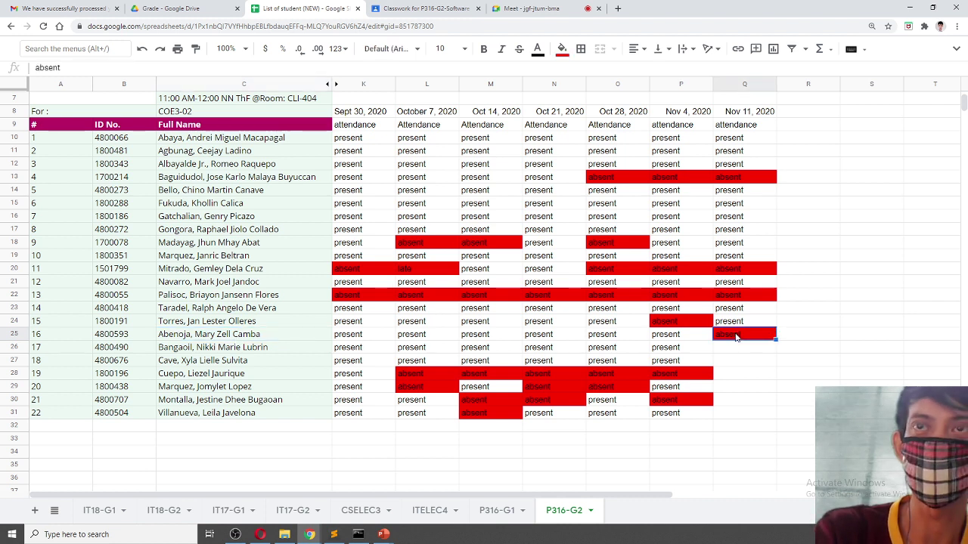
type("present")
key("Return")
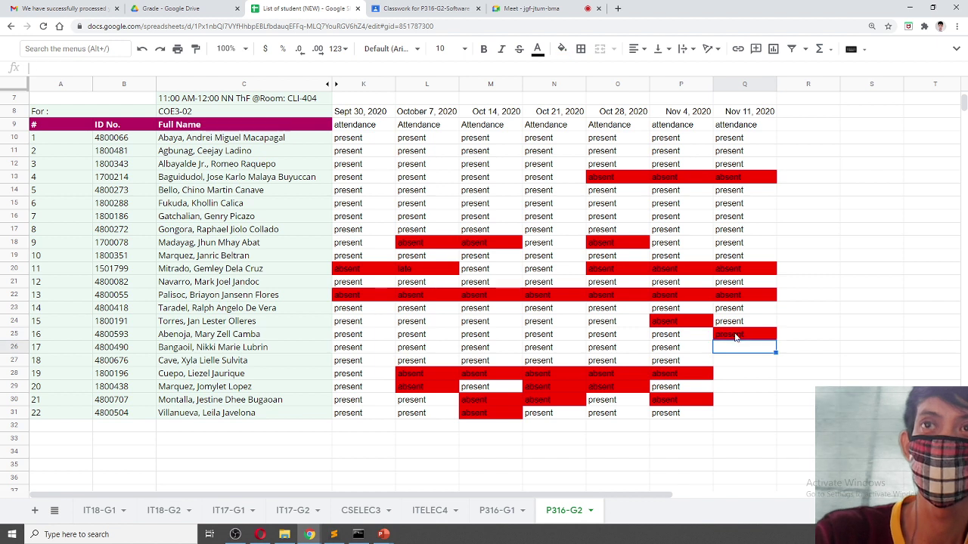
left_click(735, 337)
left_click(561, 48)
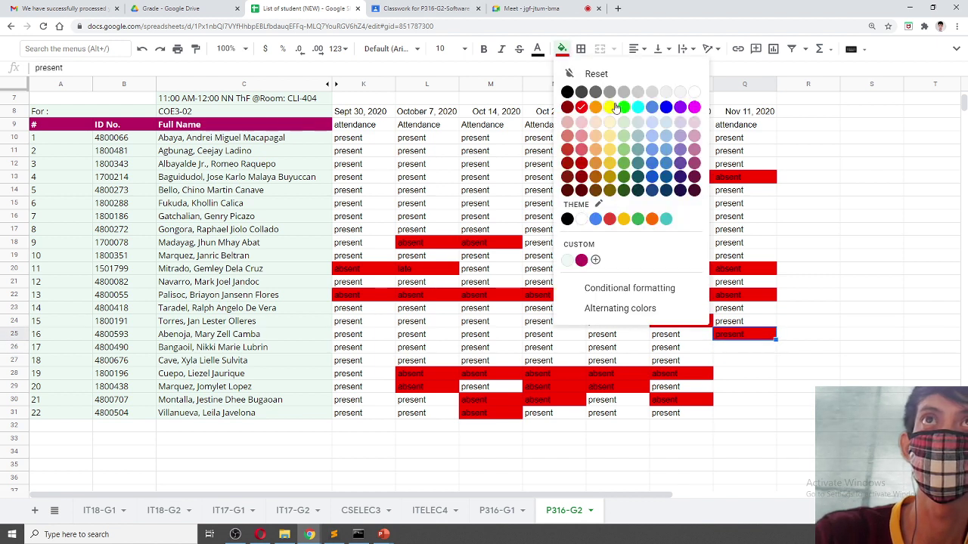
left_click(694, 94)
Check the Meet participant list, and mark students 17 and 18 as present for Nov 11, 2020 in cells Q26 and Q27.
left_click(741, 346)
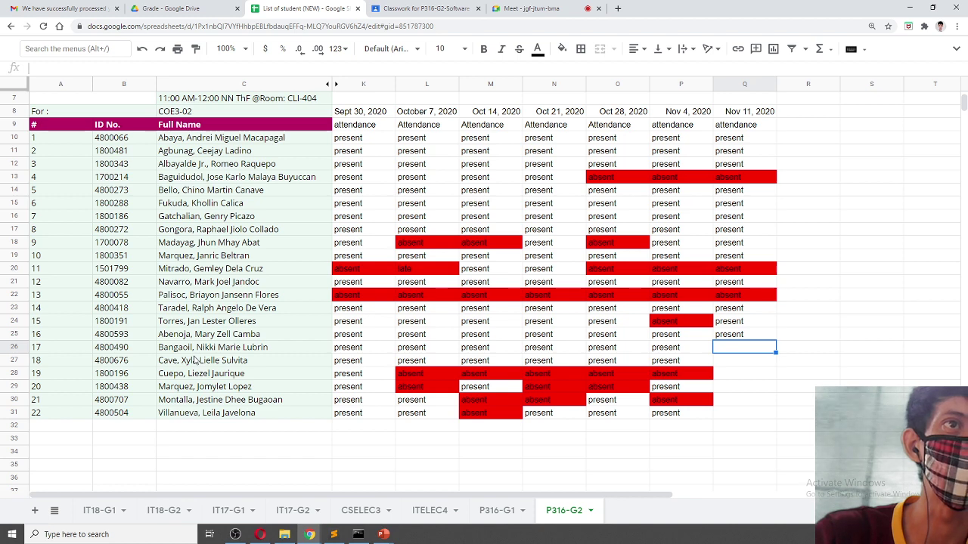
left_click(522, 9)
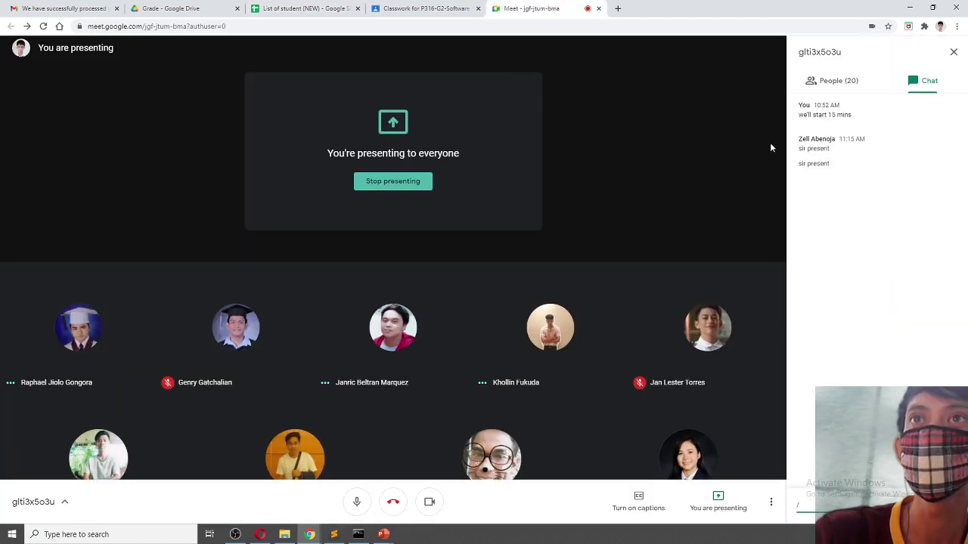
left_click(845, 89)
left_click(335, 8)
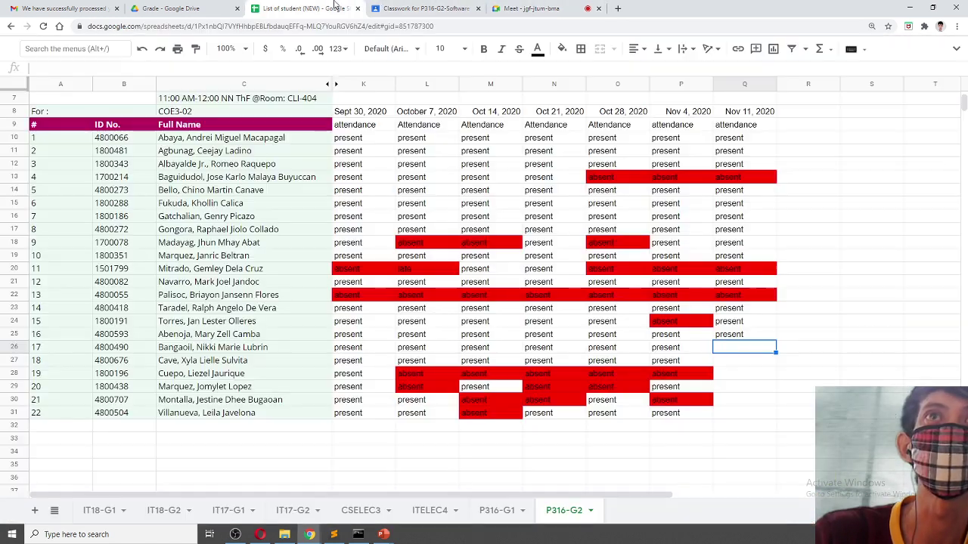
type("present")
key("Return")
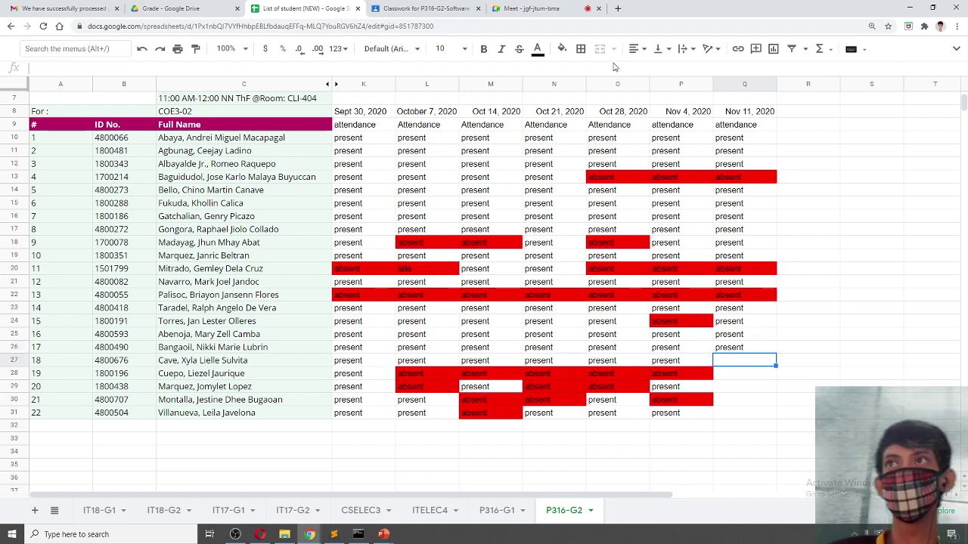
type("present")
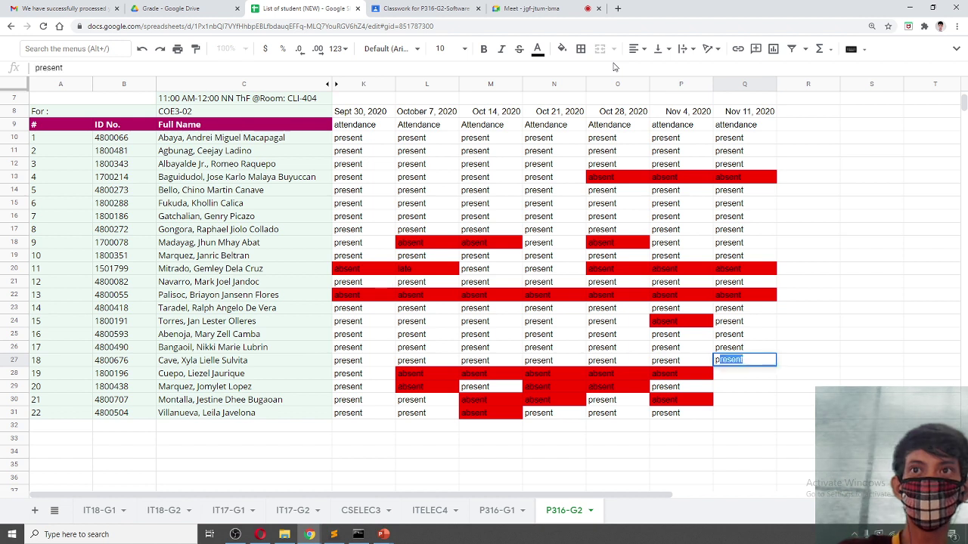
key("Return")
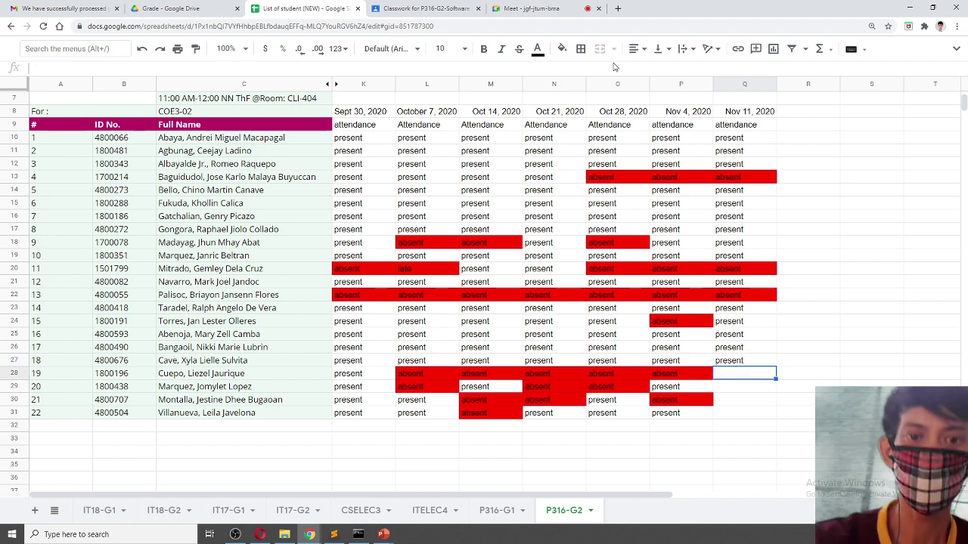
Mark student 19 as absent for Nov 11, 2020 in cell Q28 with a red fill.
type("absent")
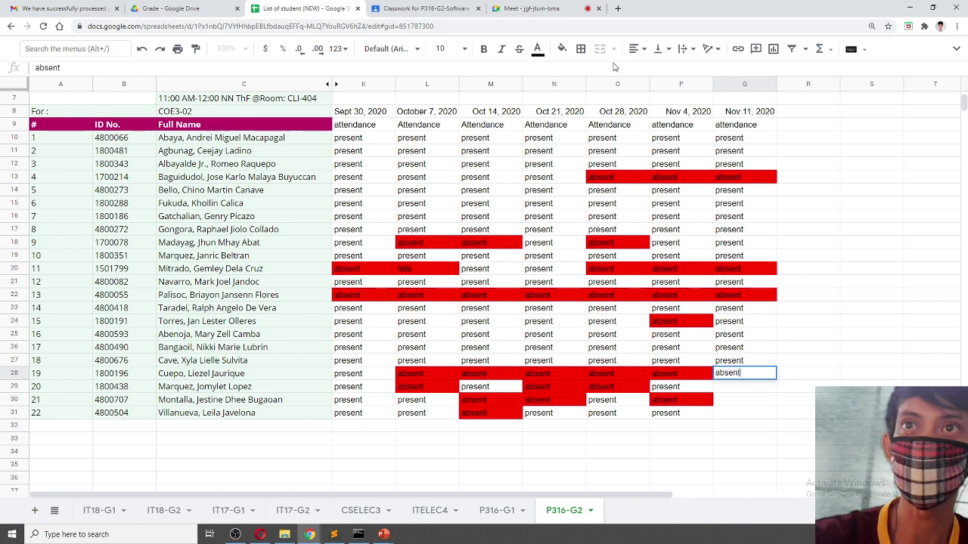
key("Return")
key("Up")
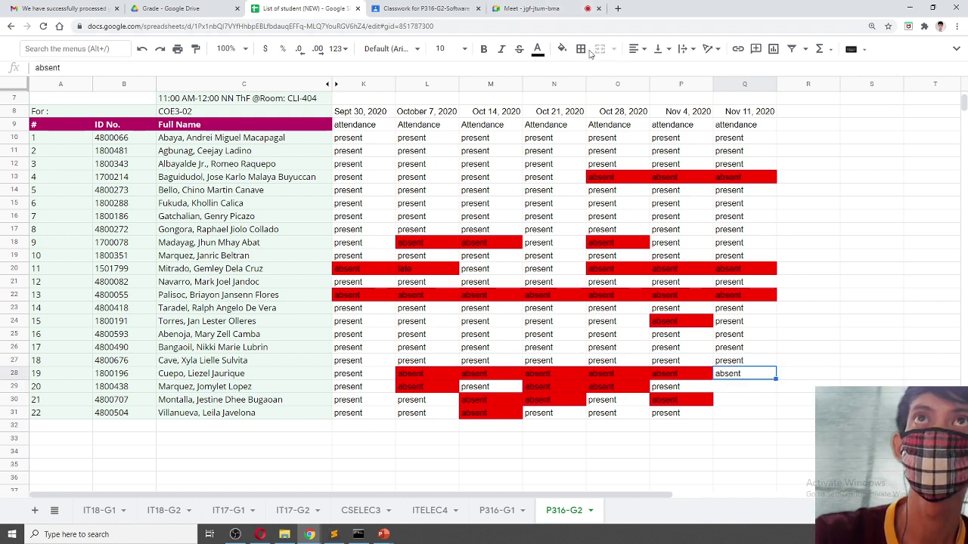
left_click(562, 53)
left_click(581, 115)
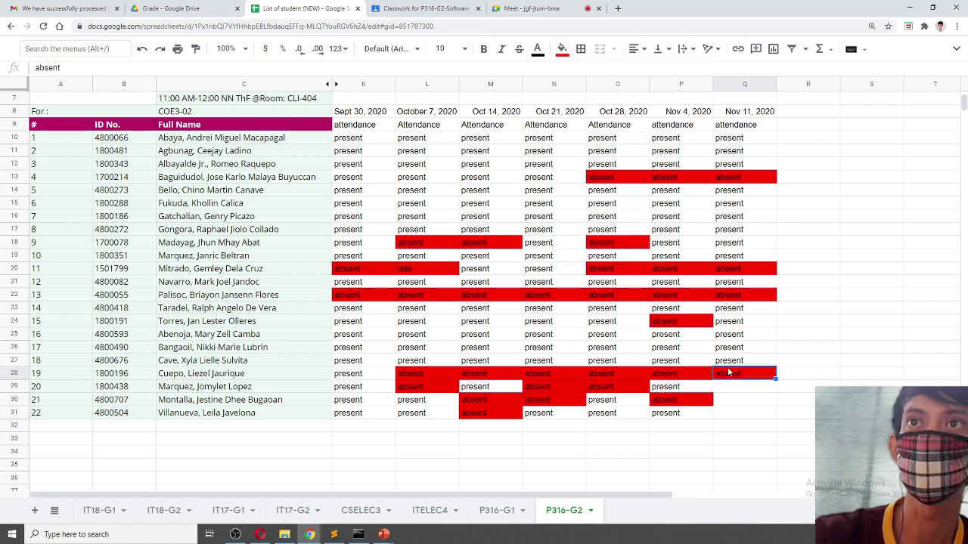
Review the absent entries of students 13, 11 and 4, and mark student 20 as present in cell Q29.
left_click(743, 296)
left_click(745, 272)
left_click(729, 180)
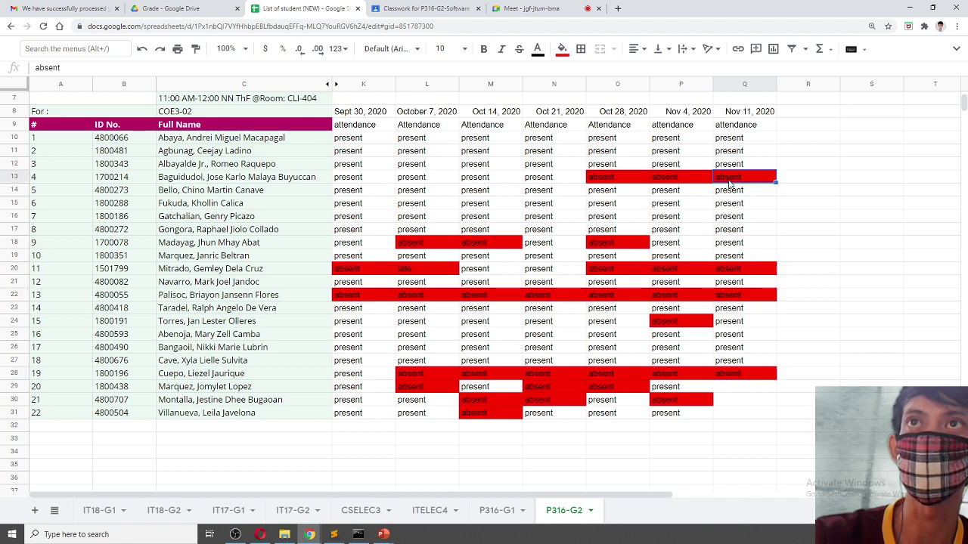
left_click(728, 388)
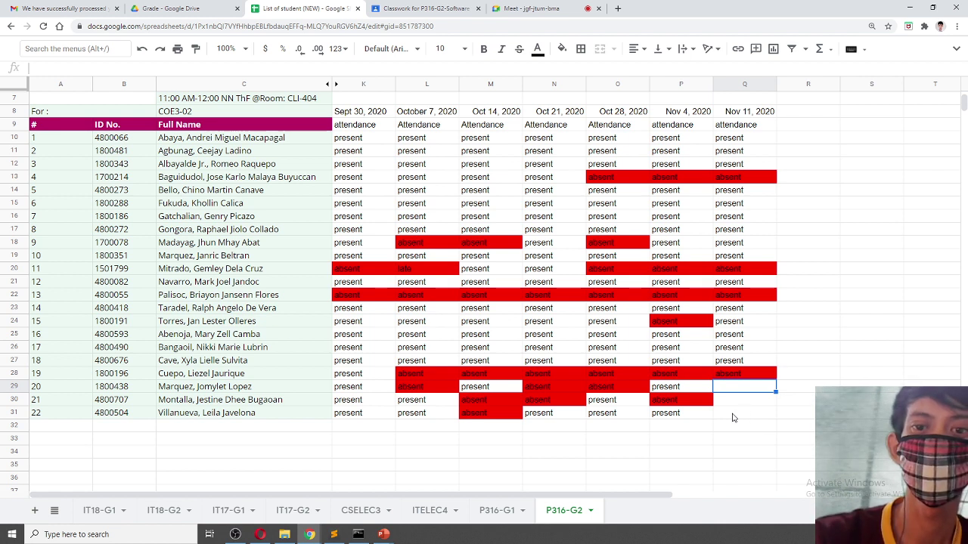
type("present")
key("Return")
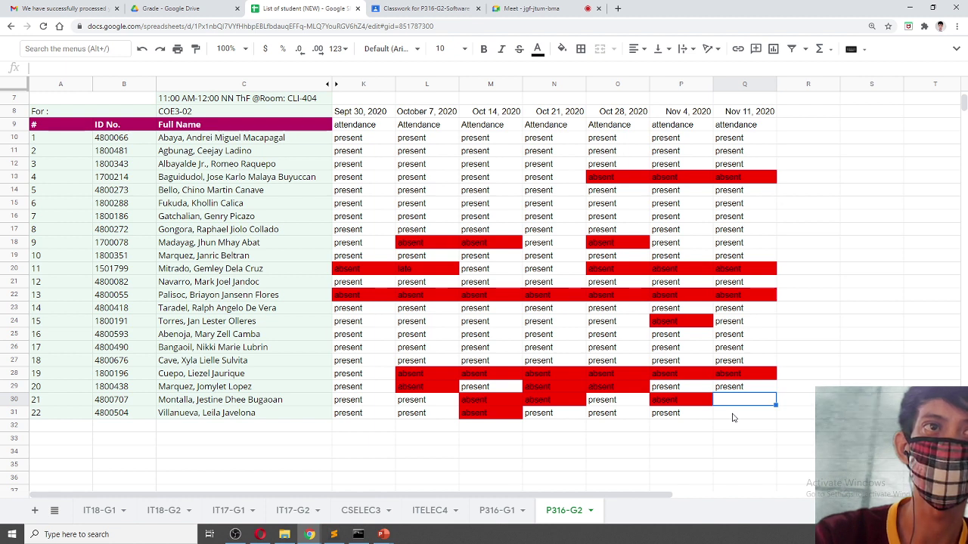
Mark student 21 as absent for Nov 11, 2020 in cell Q30 with a red fill.
type("absent")
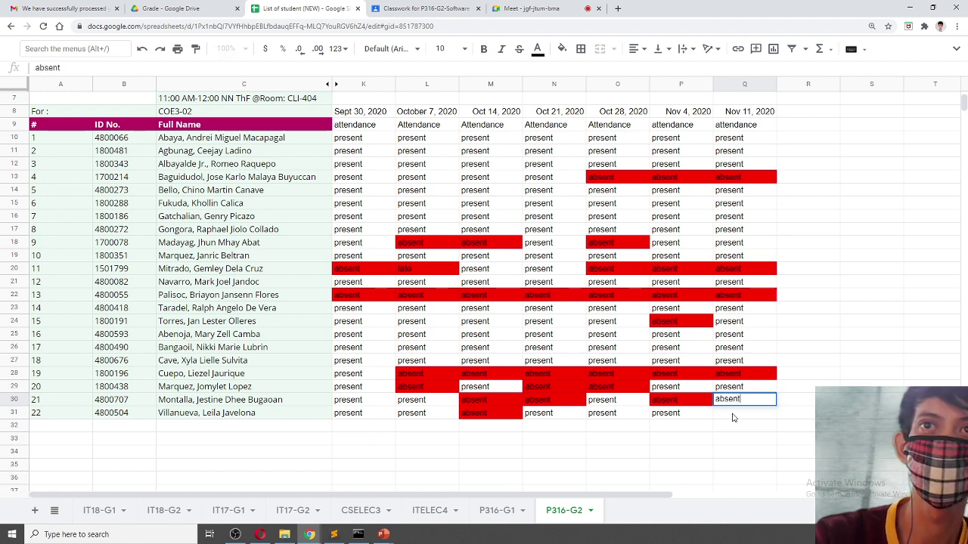
key("Return")
key("Up")
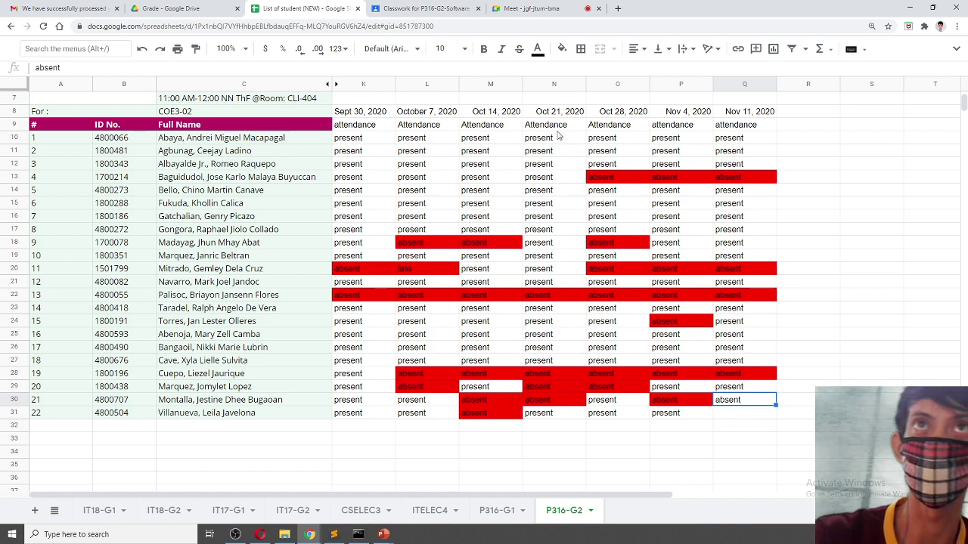
left_click(562, 49)
left_click(581, 106)
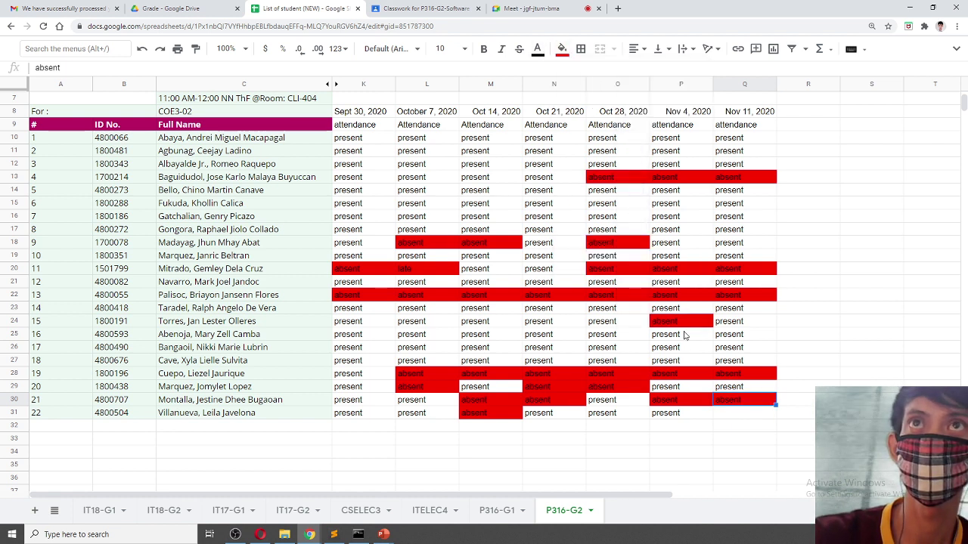
Mark student 22 as present for Nov 11, 2020 in cell Q31.
left_click(743, 413)
type("p")
key("Return")
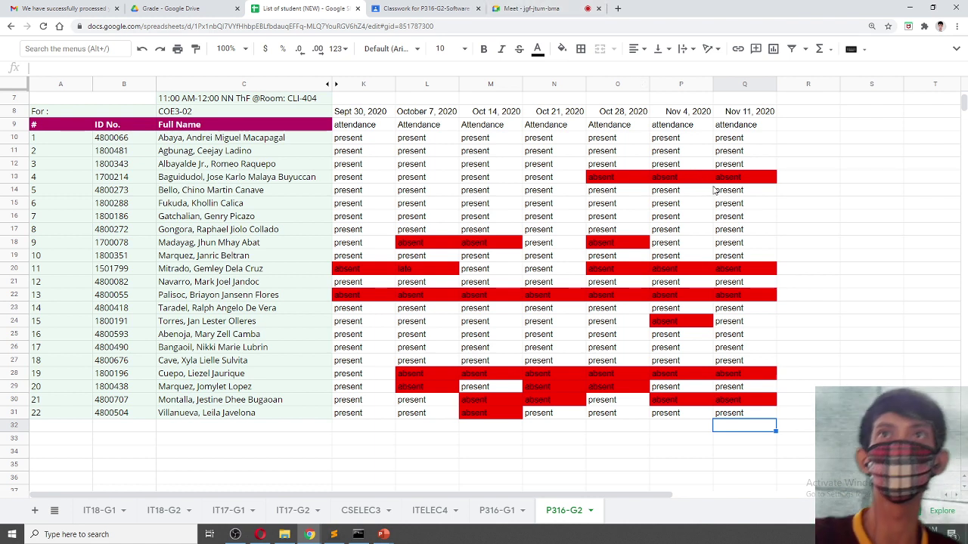
Review the Nov 11, 2020 entries of students 4, 11, 13, 16, 19 and 21 against the Meet participant list.
left_click(740, 180)
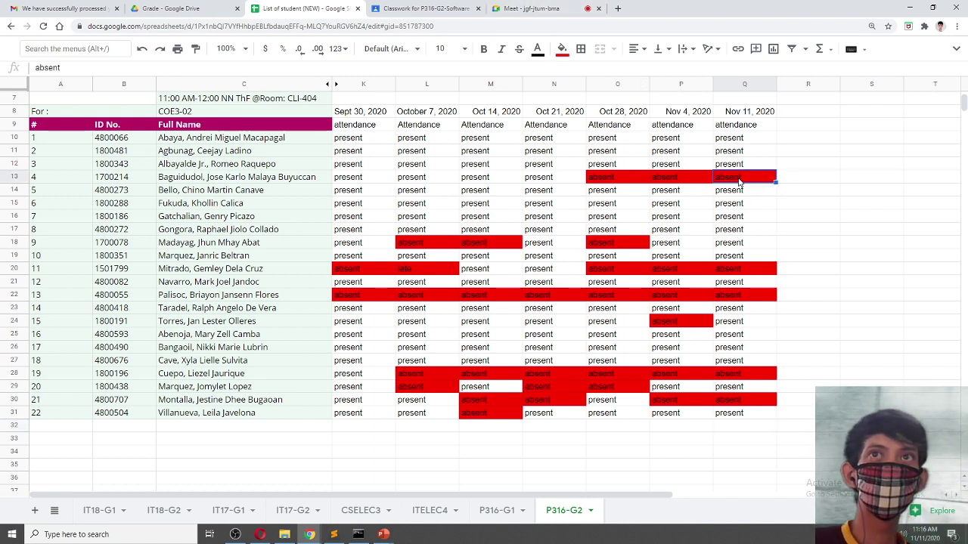
key("ctrl+c")
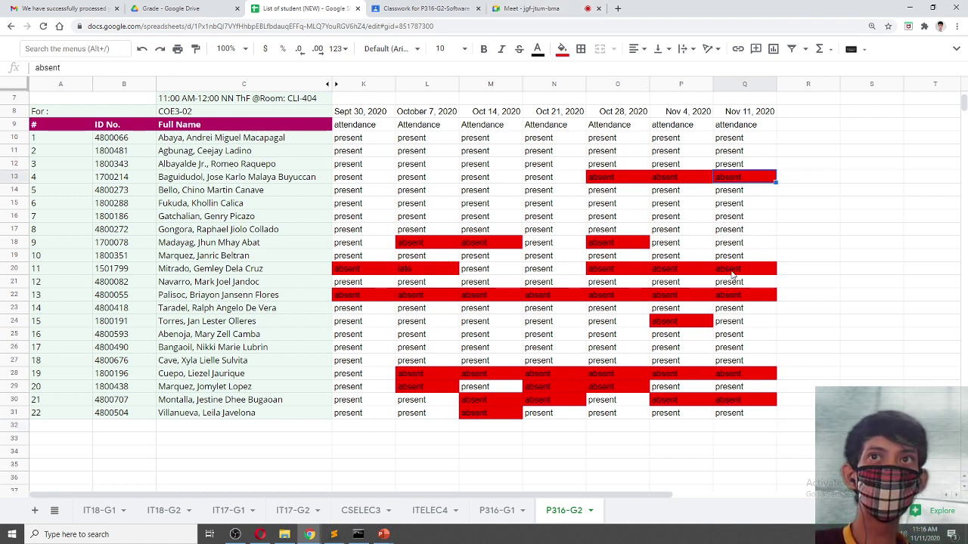
left_click(732, 273)
key("ctrl+v")
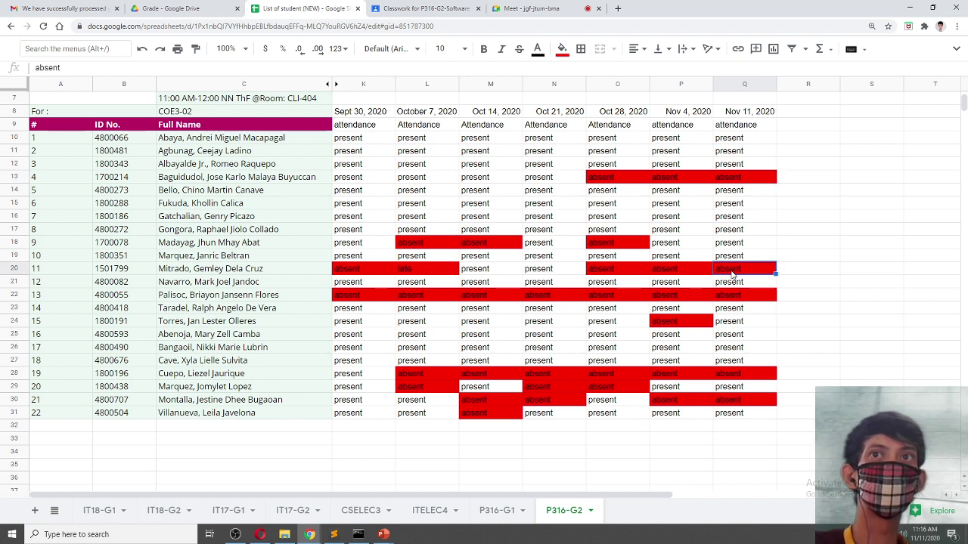
left_click(737, 297)
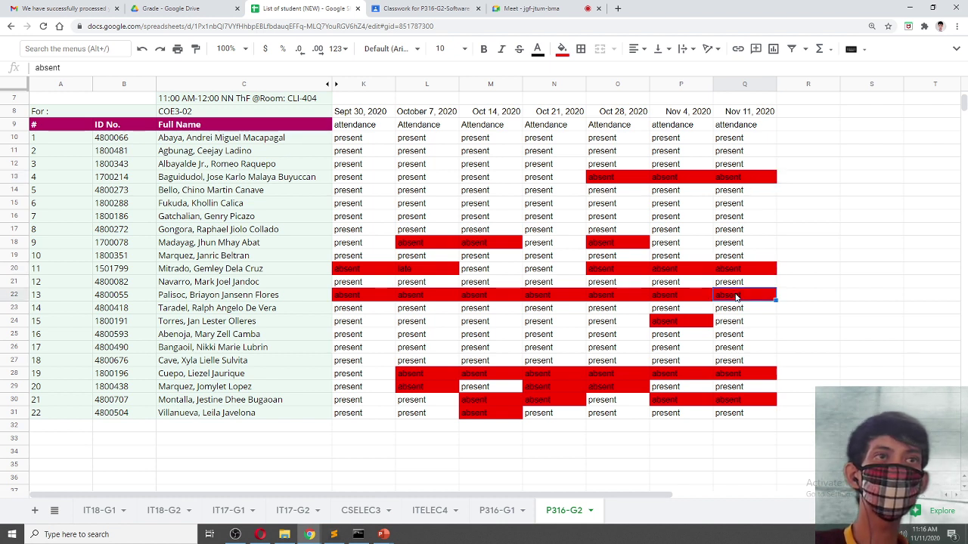
left_click(731, 376)
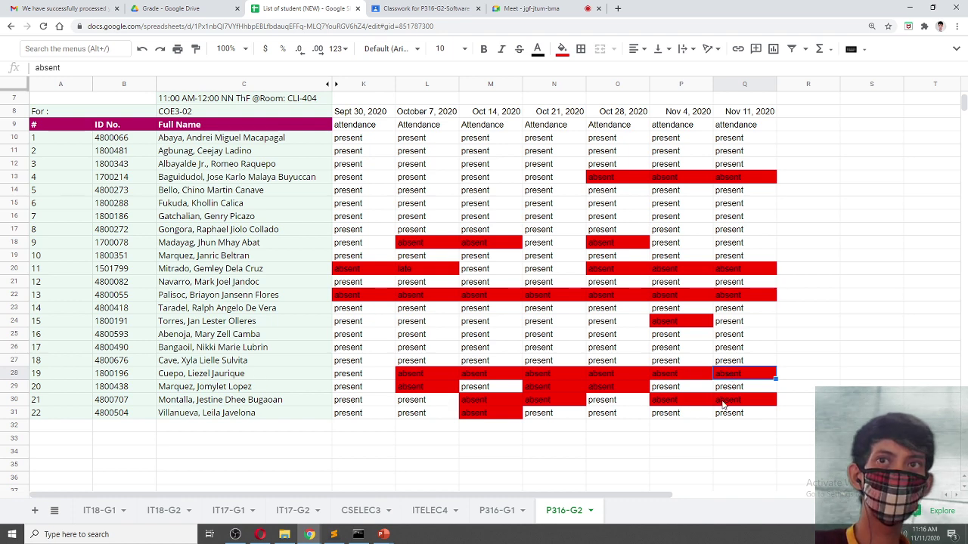
left_click(528, 12)
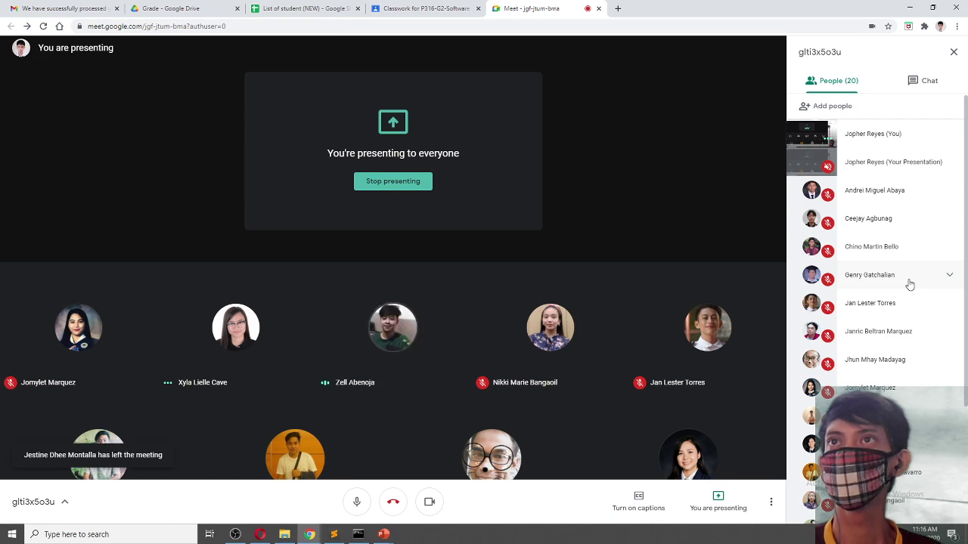
left_click(323, 7)
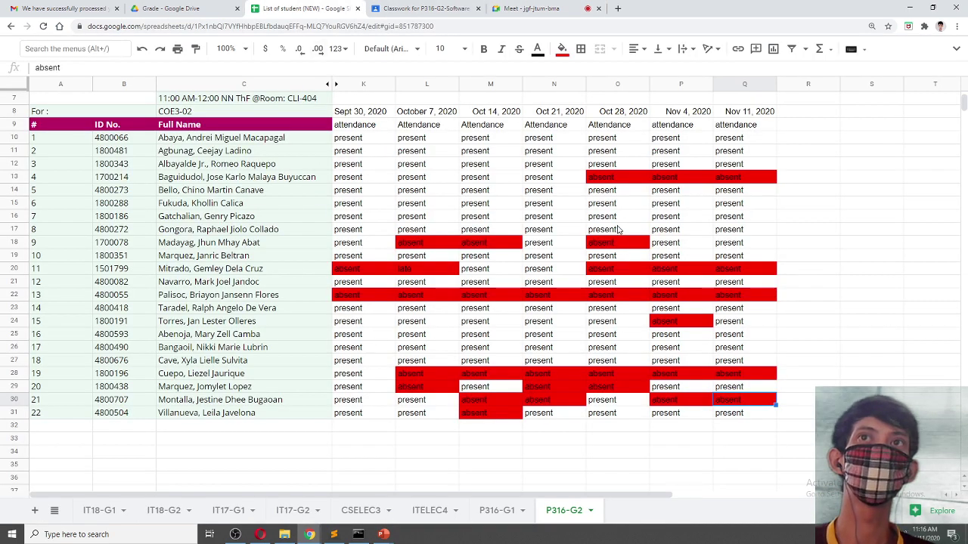
left_click(223, 338)
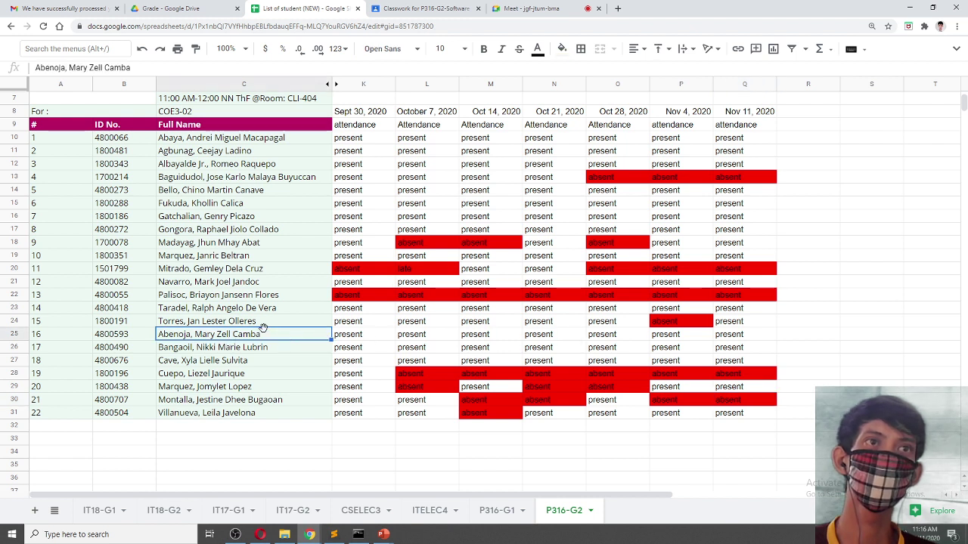
left_click(737, 337)
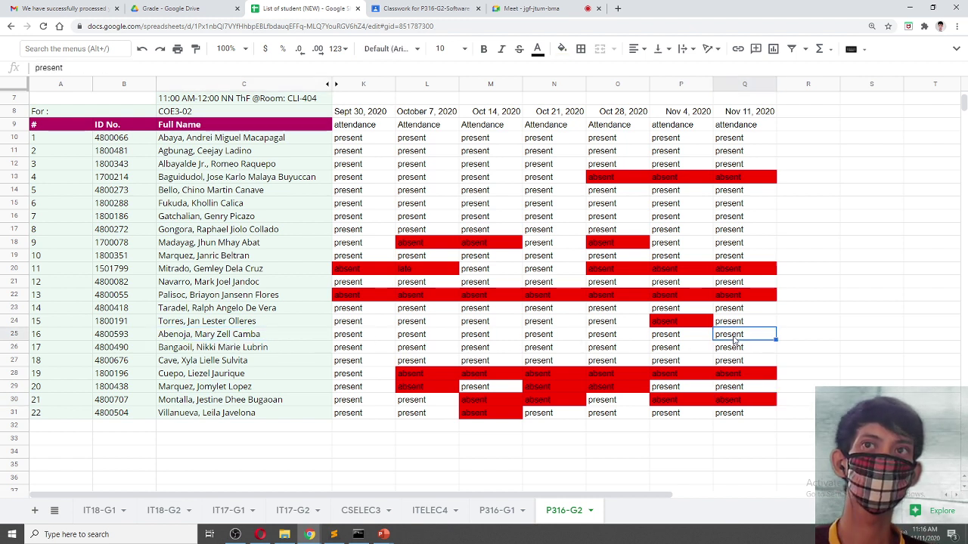
left_click(732, 376)
left_click(734, 402)
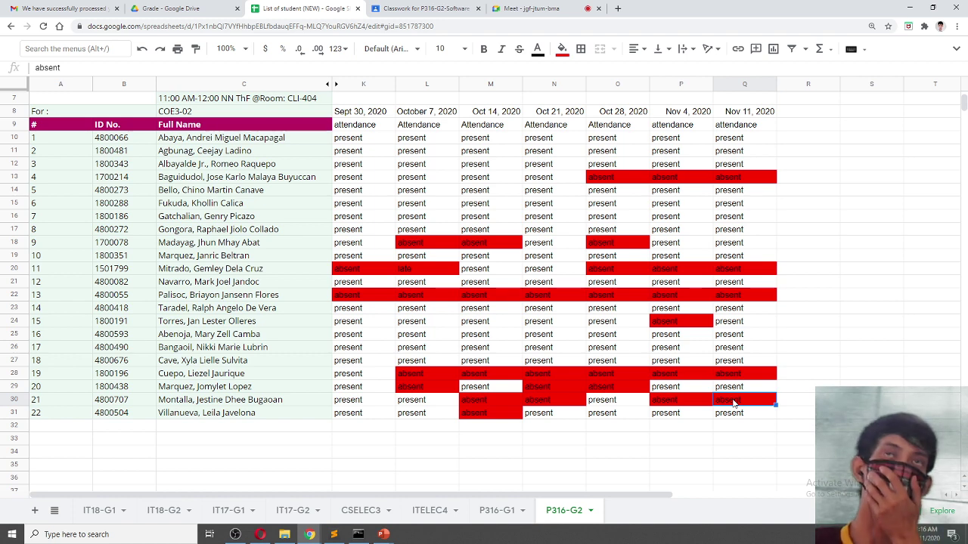
left_click(530, 9)
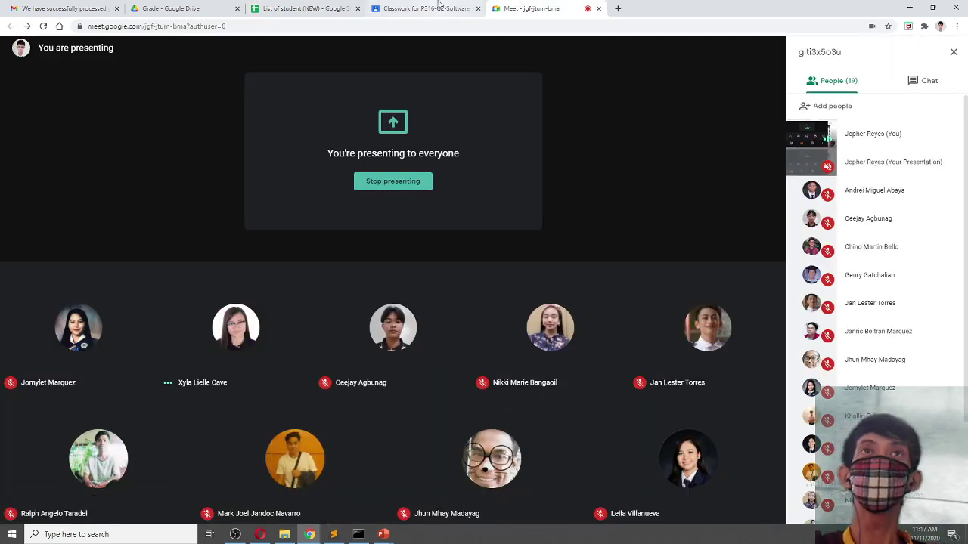
Switch to the P316-G2 classwork page in Google Classroom and expand the Read Module material under Week 9.
left_click(433, 9)
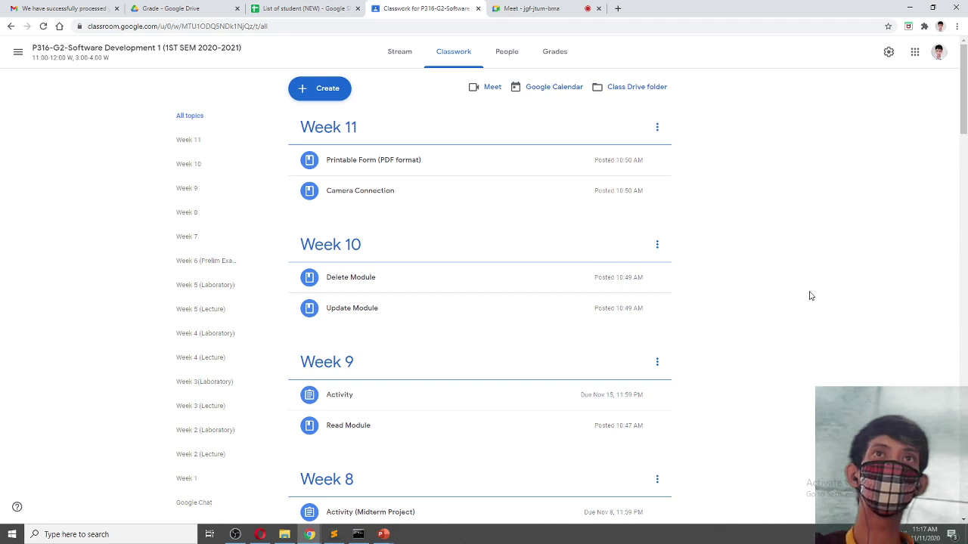
scroll(809, 296, "down", 2)
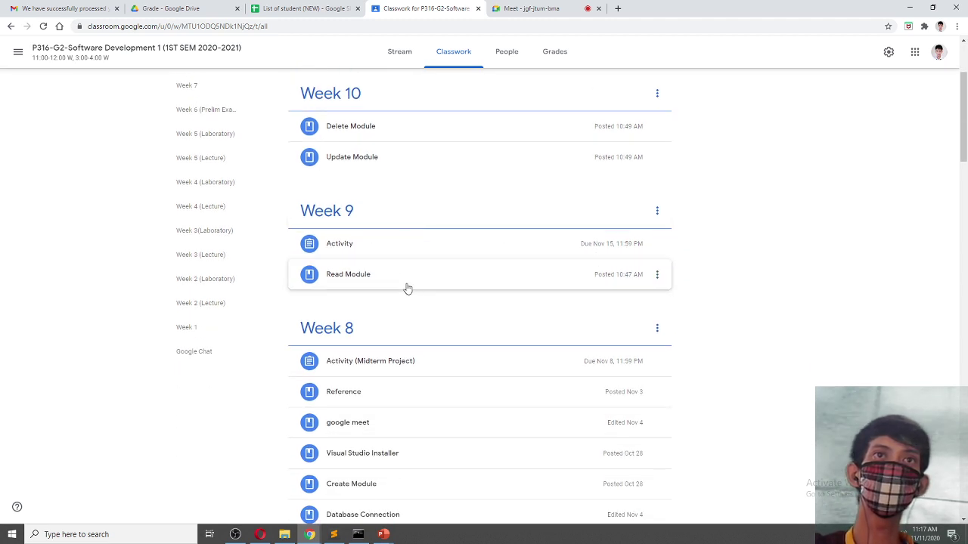
left_click(416, 283)
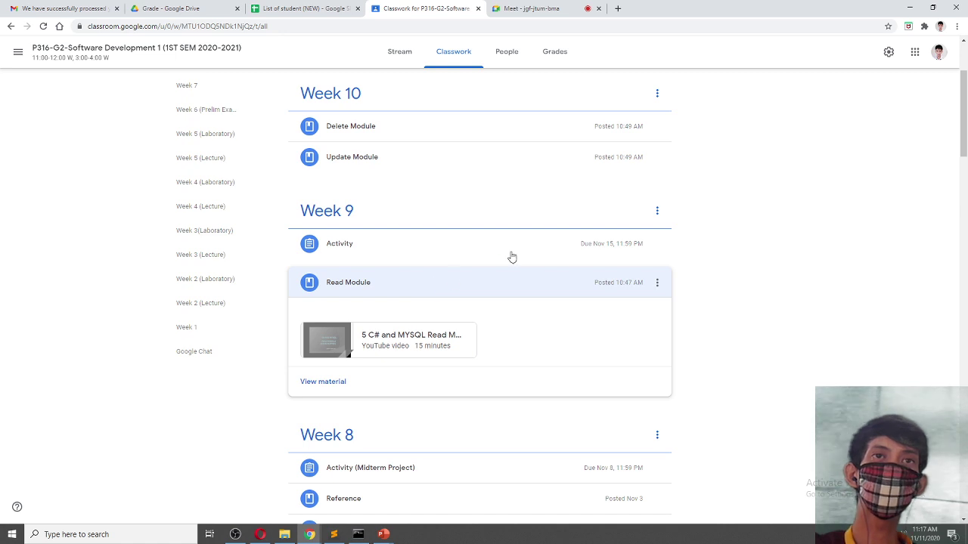
Play the 5 C# and MYSQL Read Module video, skip ahead in it, and close the player.
left_click(393, 349)
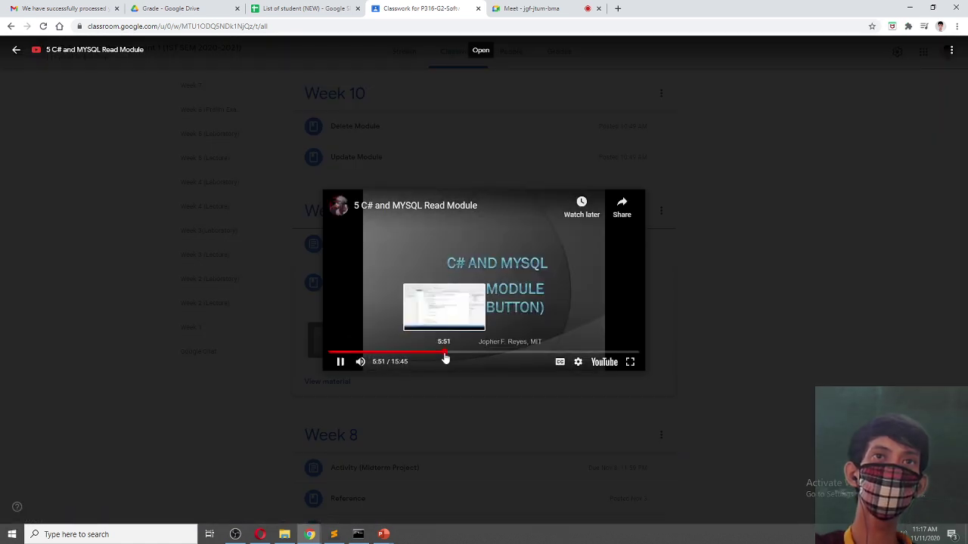
left_click(512, 353)
key("Escape")
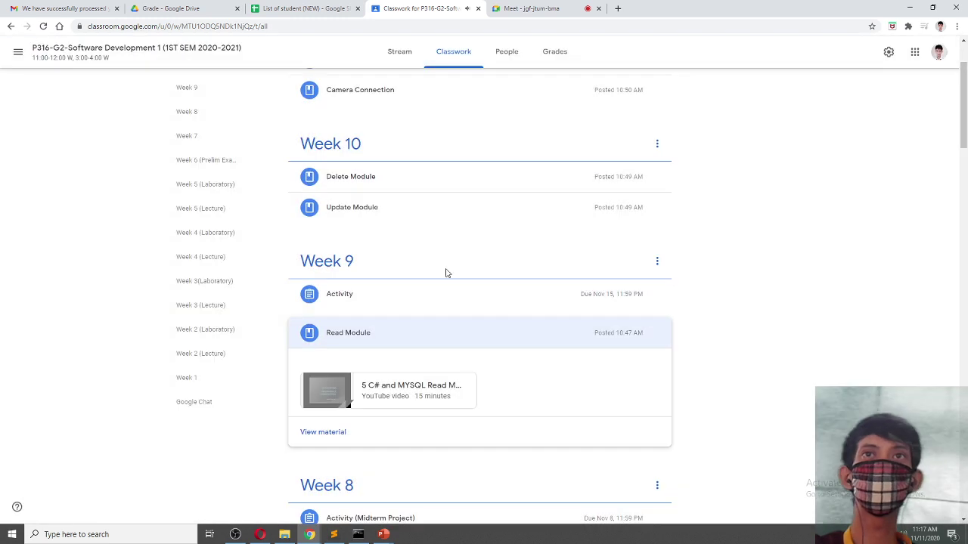
Expand the Week 9 Activity, enlarge the page, and review its instructions alongside the Week 11 to Week 8 classwork.
left_click(406, 302)
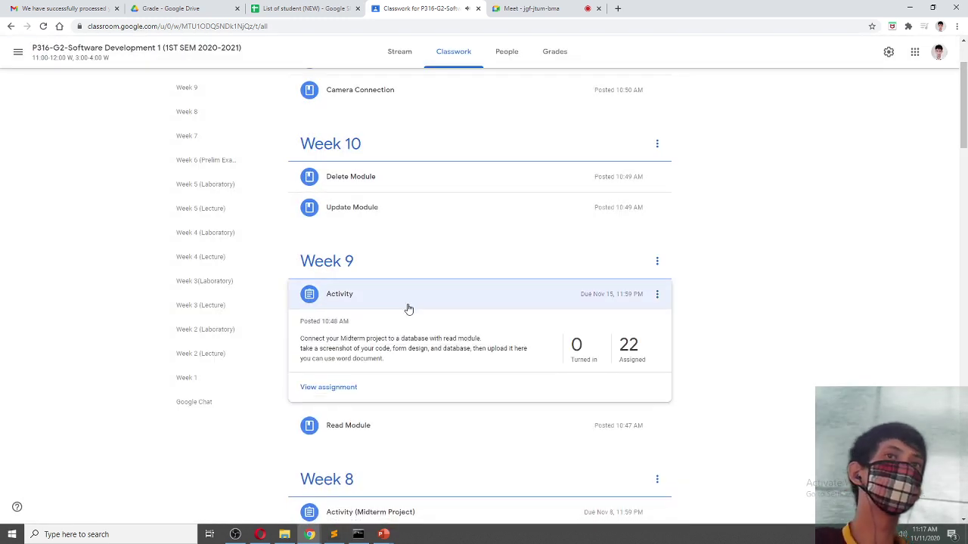
key("ctrl+plus")
key("ctrl+plus")
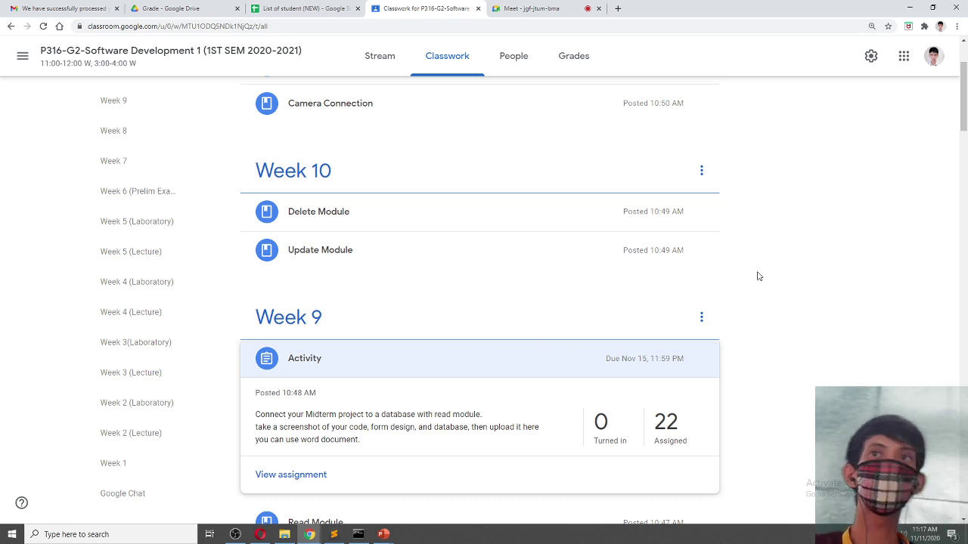
scroll(820, 293, "up", 2)
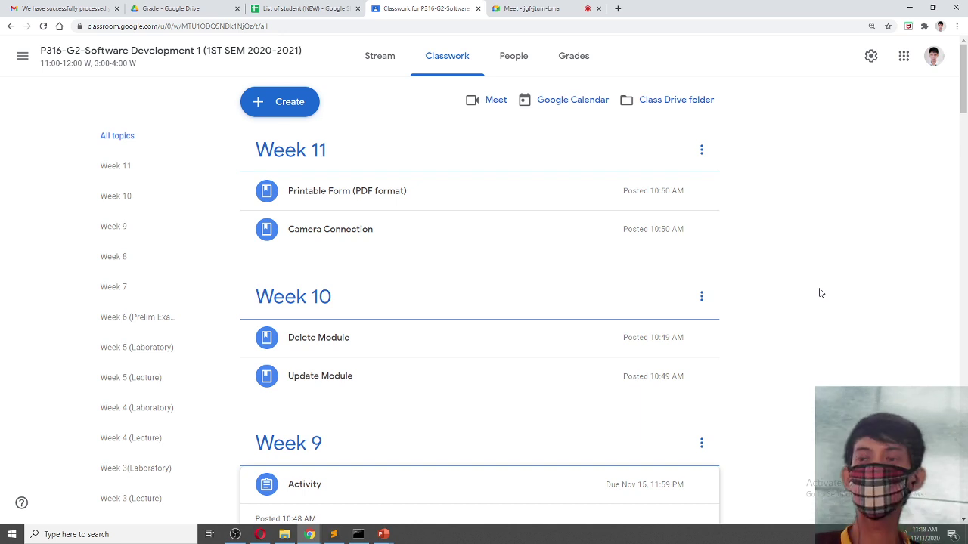
scroll(820, 295, "down", 6)
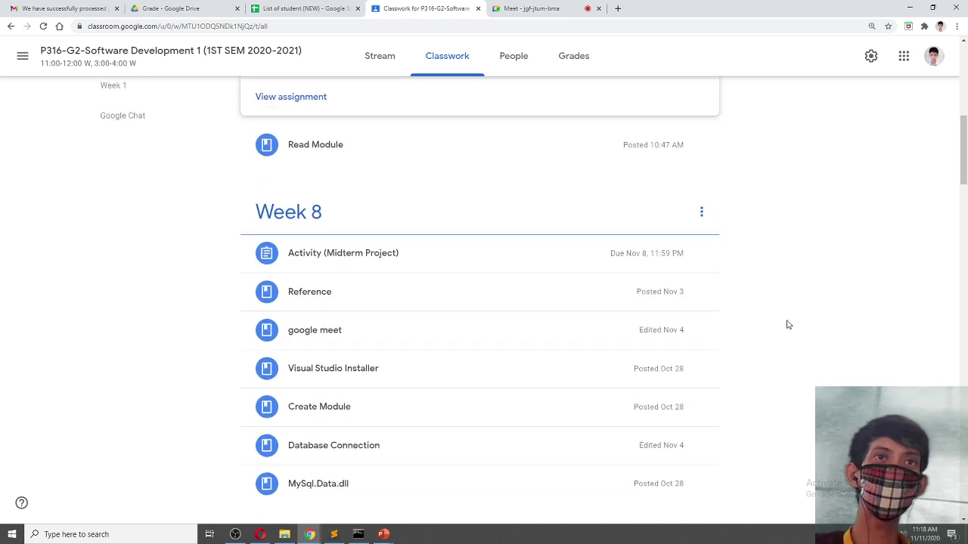
scroll(792, 323, "down", 1)
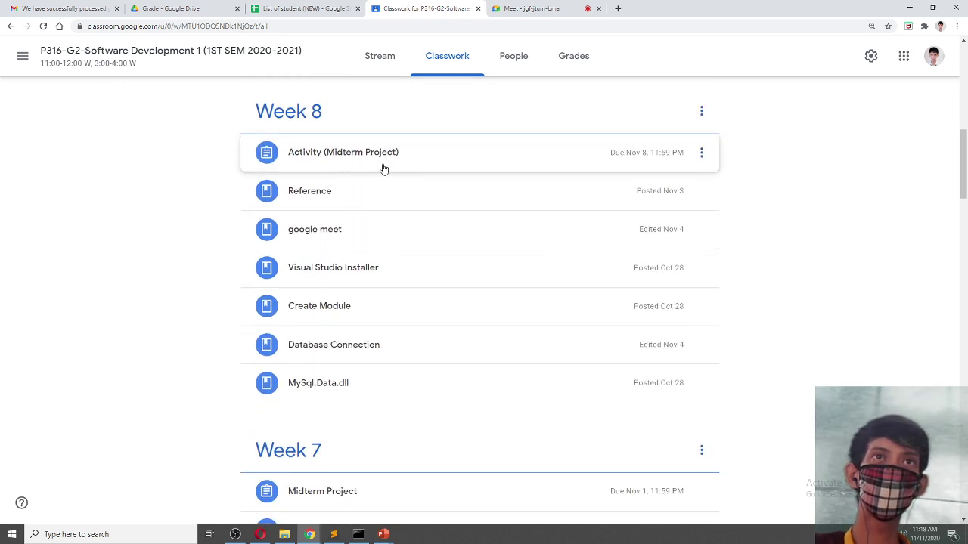
scroll(434, 253, "up", 5)
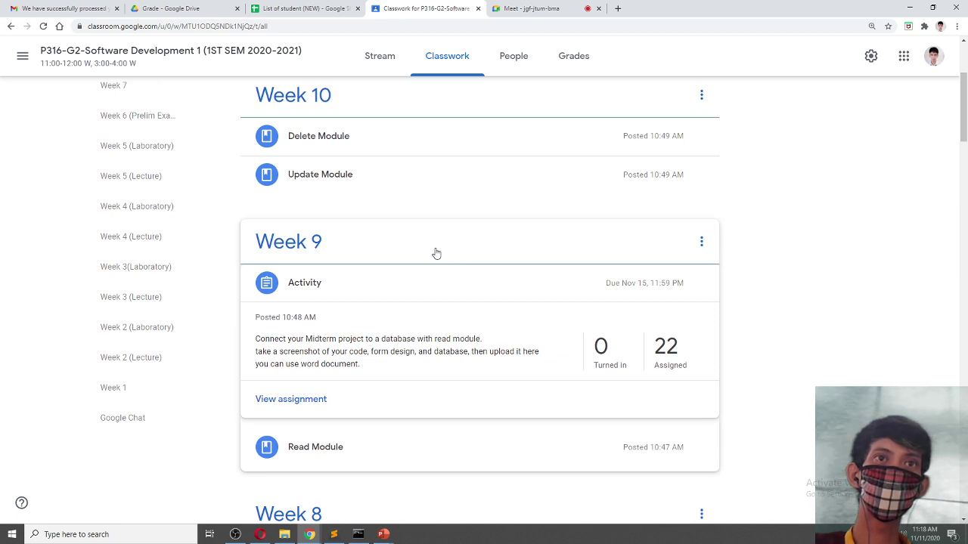
Collapse the Week 9 Activity and expand the Database Connection and Create Module materials under Week 8.
left_click(409, 281)
scroll(401, 332, "down", 3)
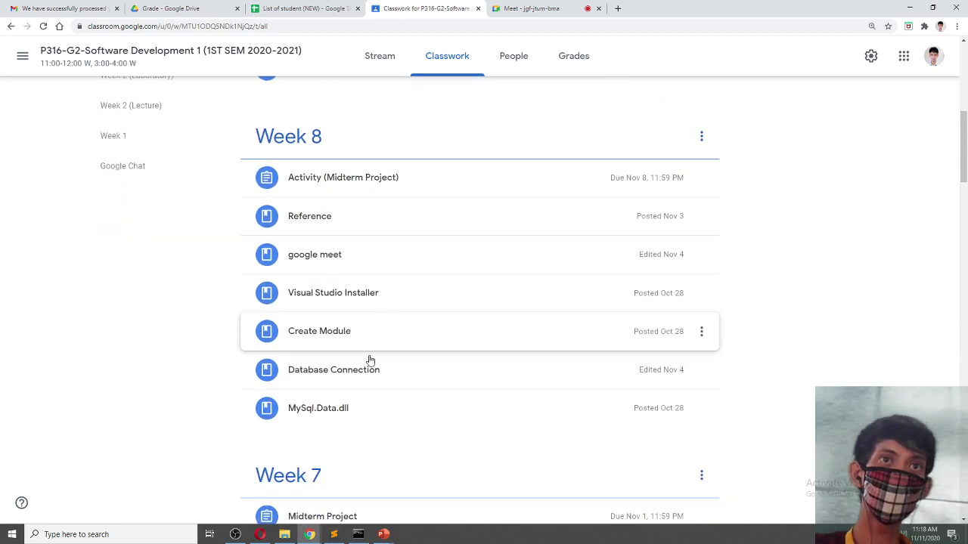
left_click(401, 379)
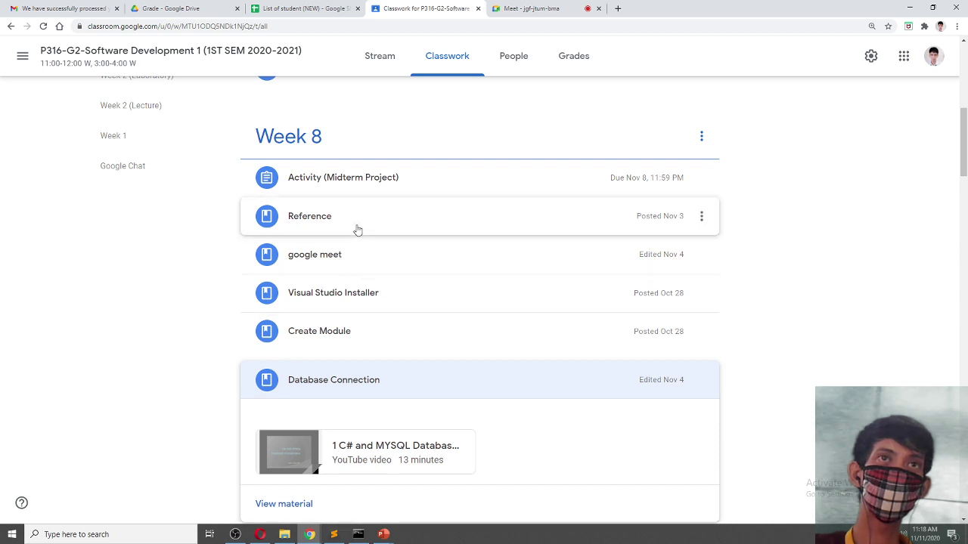
left_click(379, 340)
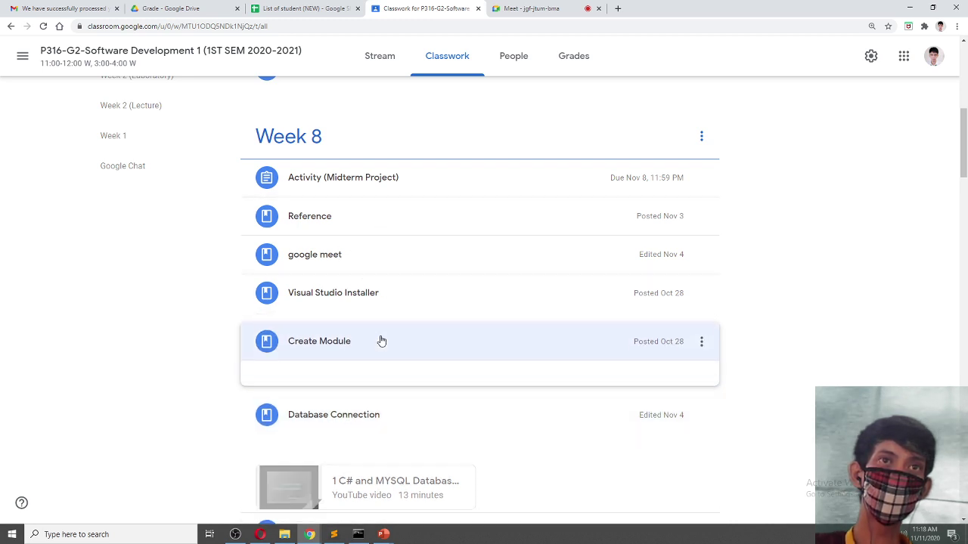
View the students still assigned in Week 8's Activity (Midterm Project), and read the assignment's instructions.
left_click(385, 185)
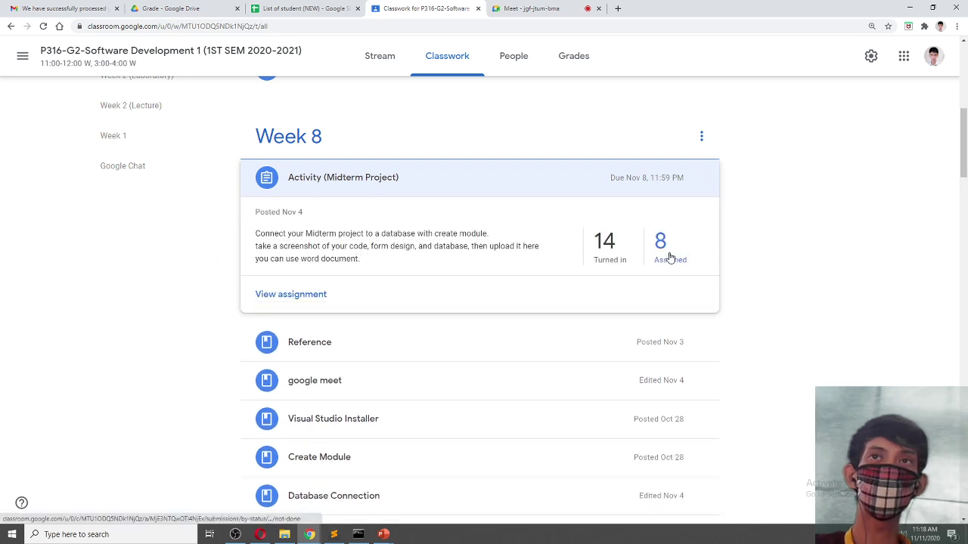
left_click(669, 258)
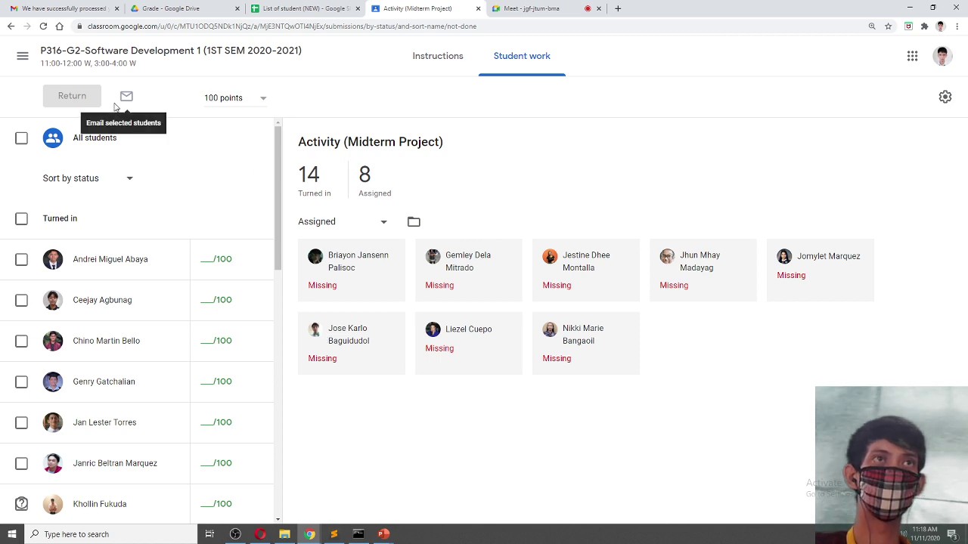
left_click(427, 68)
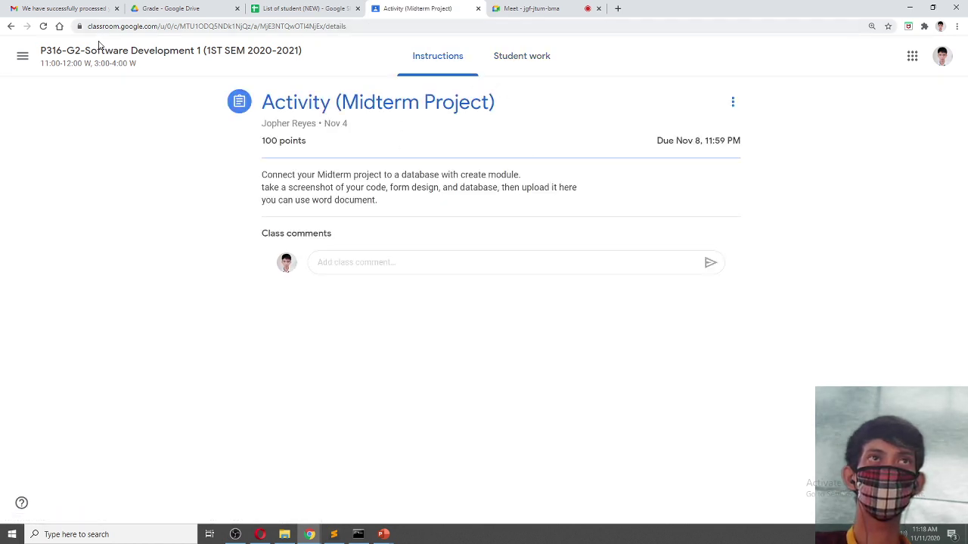
Return to the P316-G2 classwork list and collapse the Activity (Midterm Project) entry under Week 8.
left_click(98, 47)
left_click(444, 56)
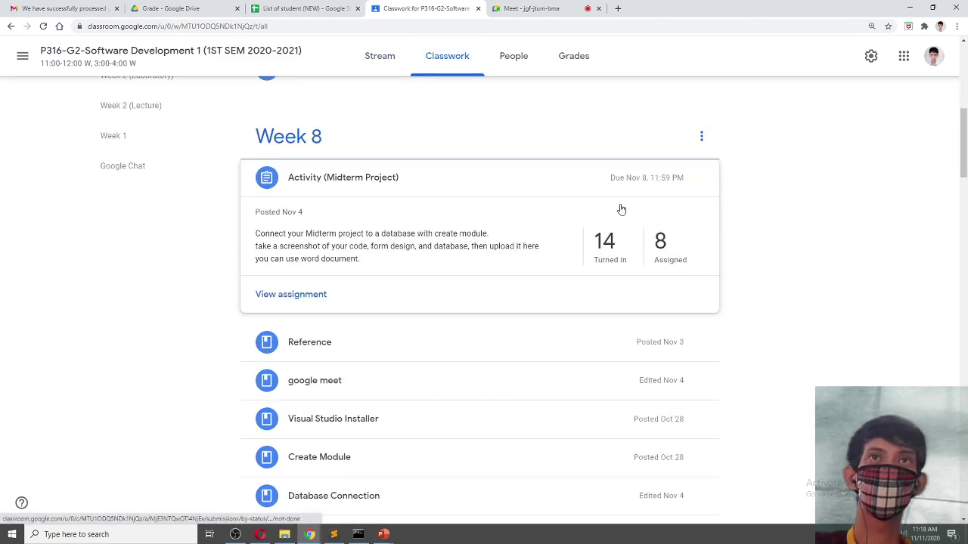
left_click(782, 255)
scroll(786, 255, "up", 4)
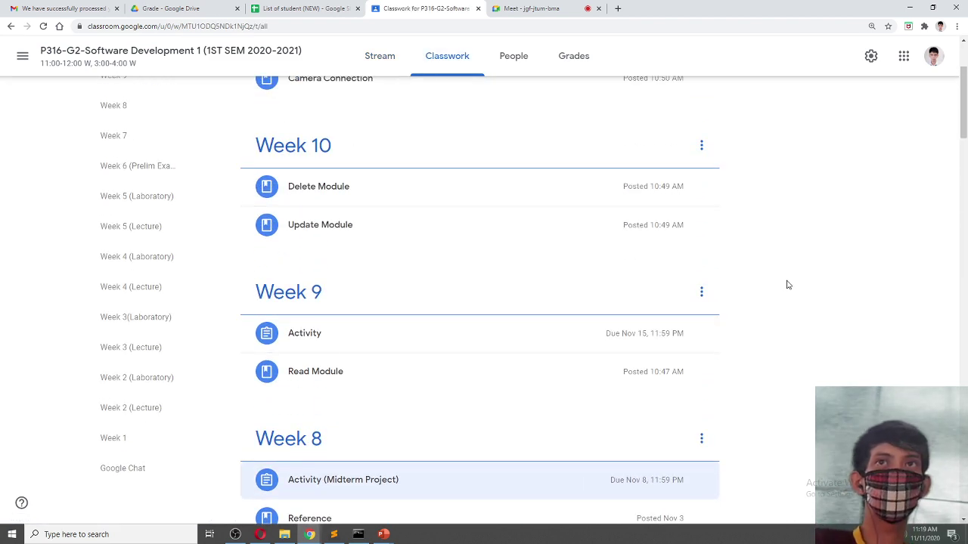
scroll(786, 272, "up", 3)
Check the Google Meet presentation and participant list, and switch to OBS.
left_click(531, 8)
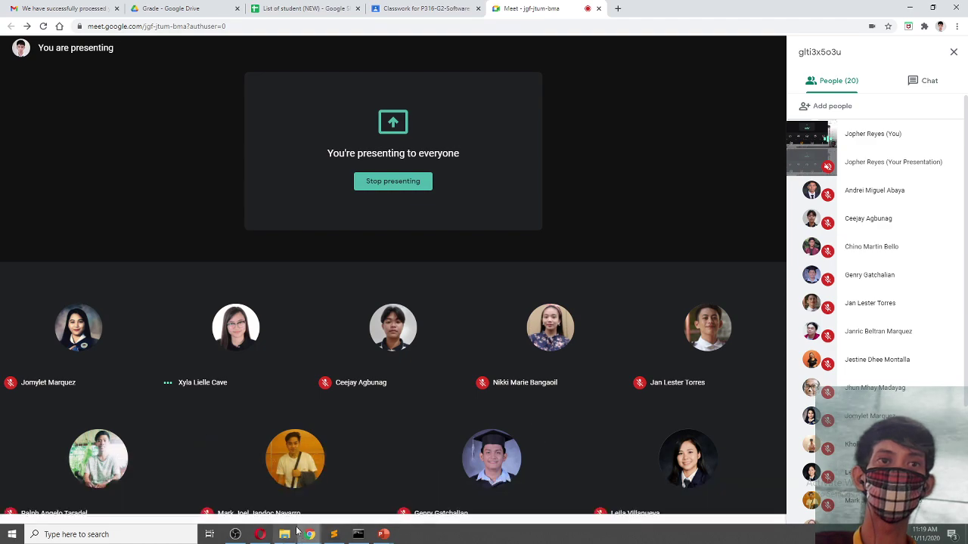
left_click(235, 533)
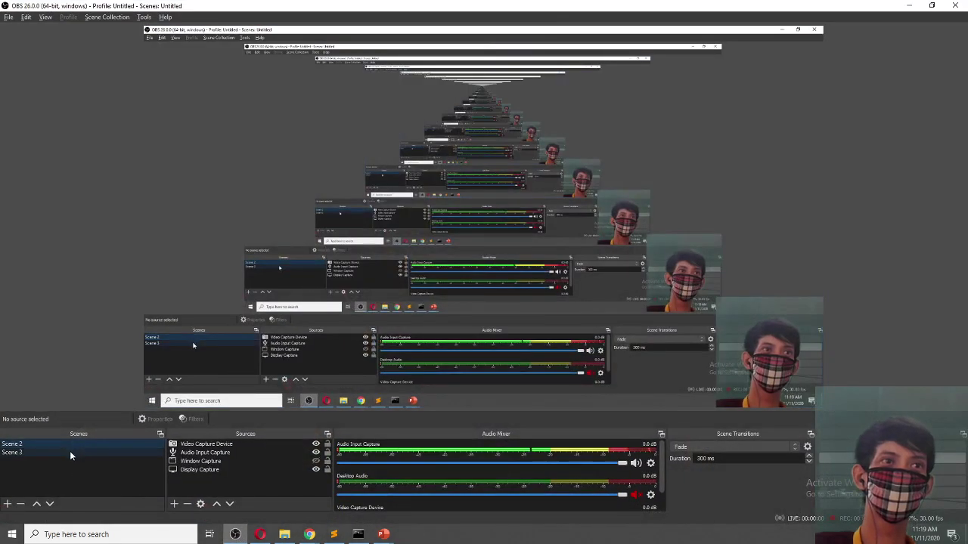